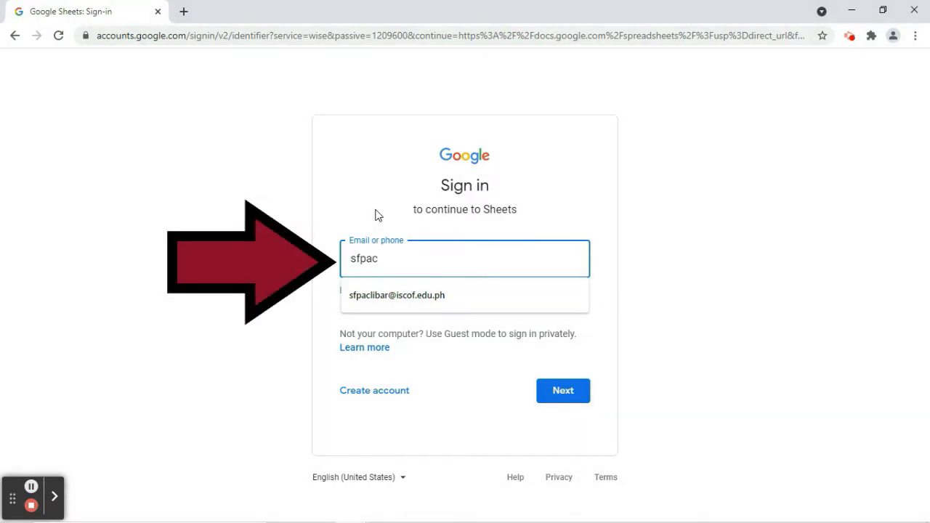
Sign in with the suggested account e-mail and the account password.
key(Down)
key(Return)
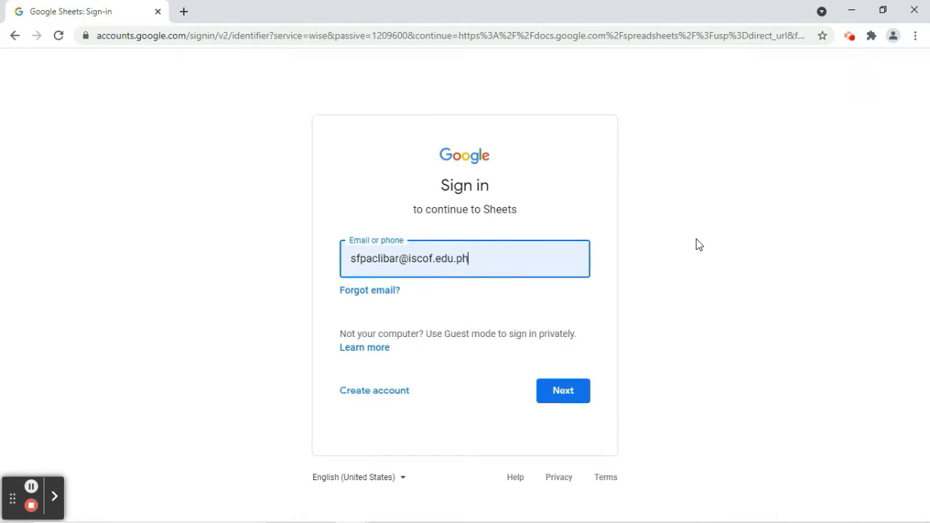
click(564, 391)
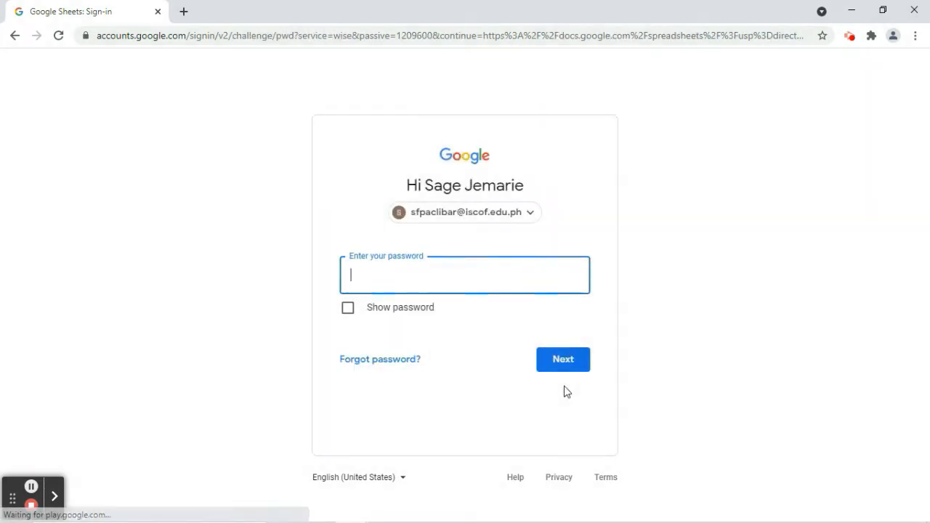
text(••)
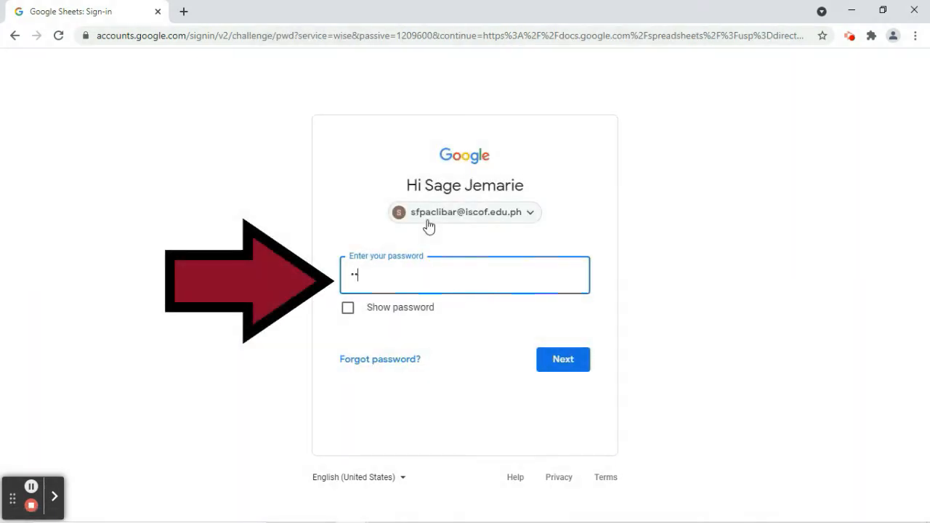
text(••••••)
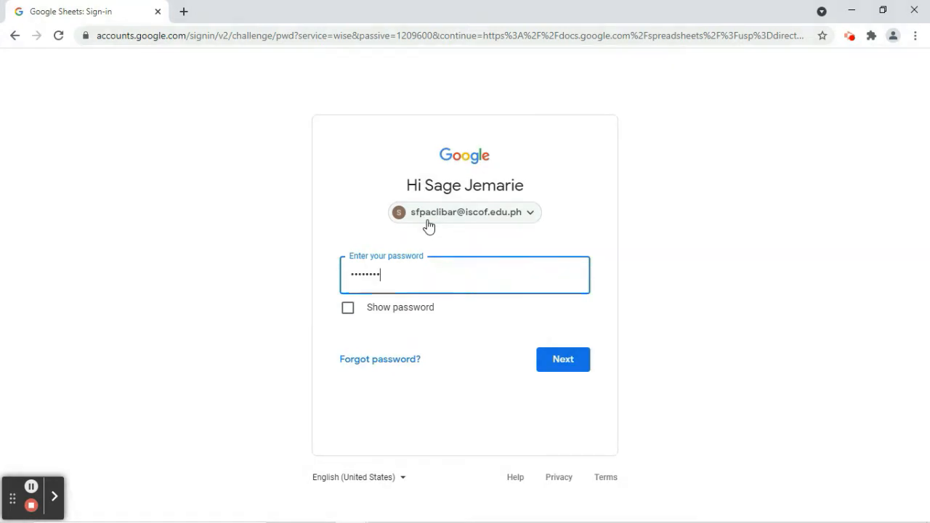
key(Return)
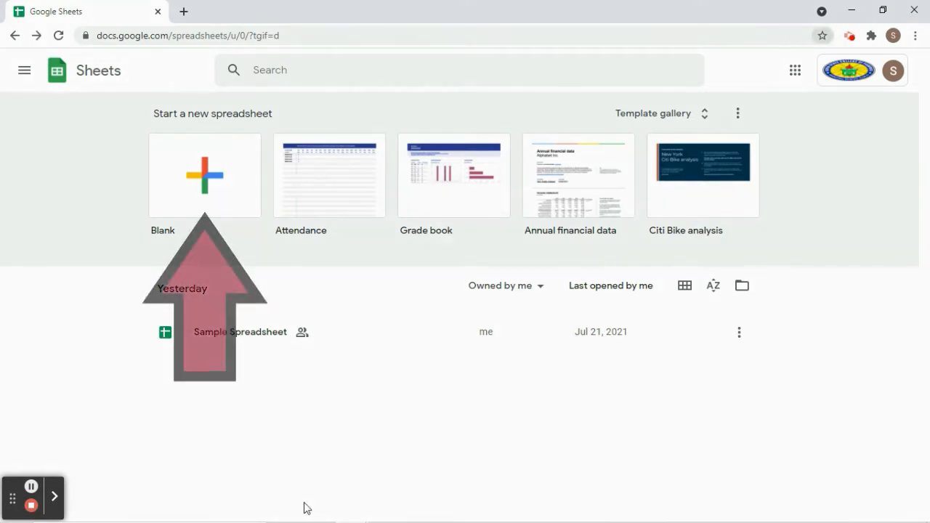
Start a new spreadsheet from the Blank template.
click(211, 151)
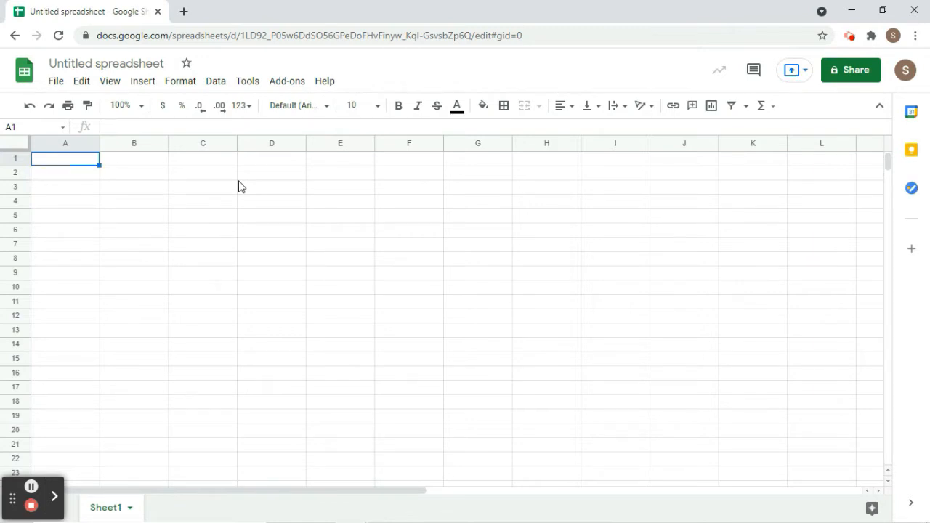
Upload file_example_XLS_10 from the computer through File > Open.
click(54, 86)
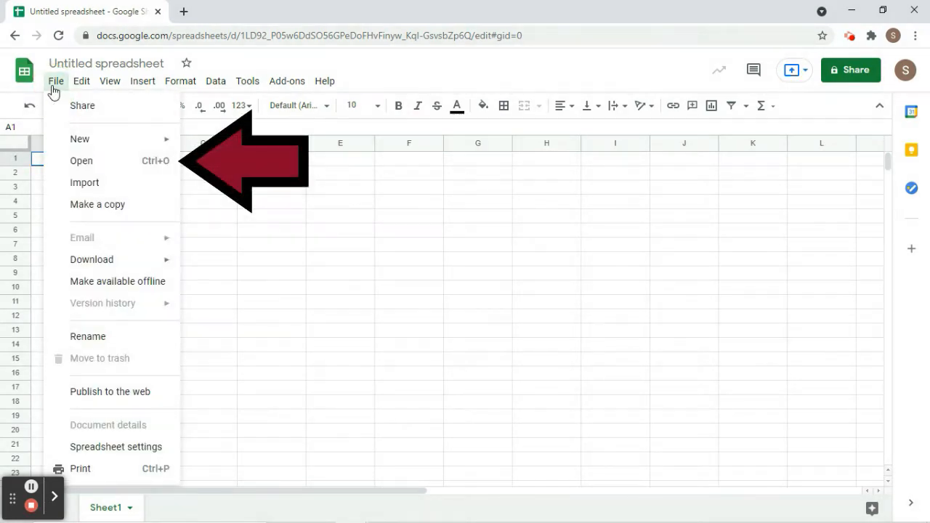
click(107, 162)
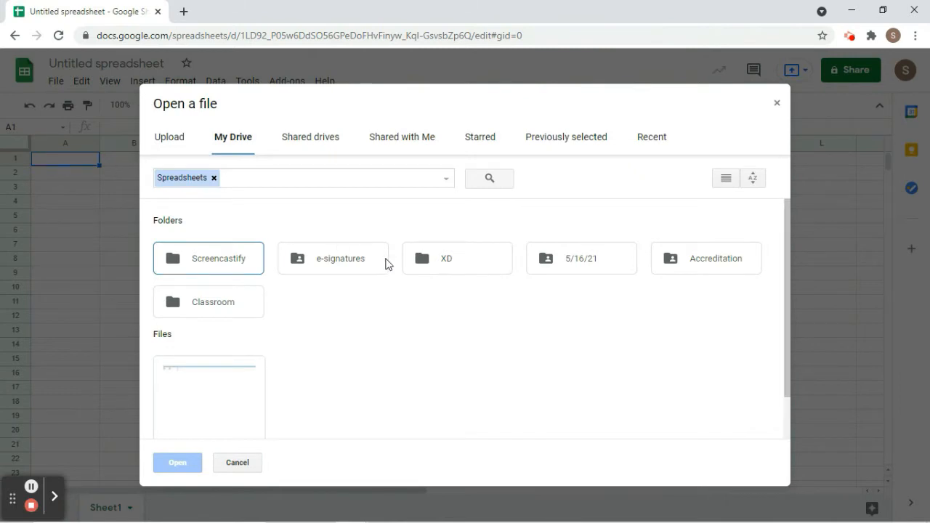
click(172, 143)
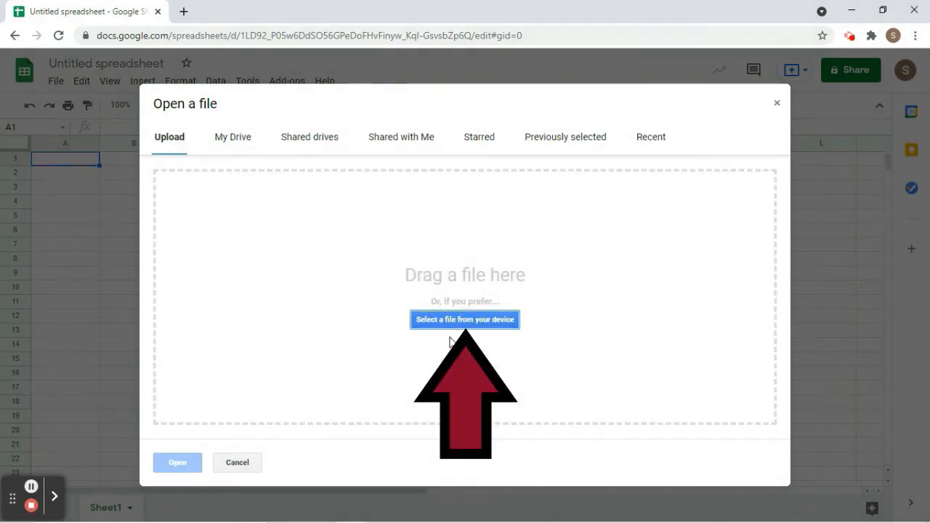
click(420, 323)
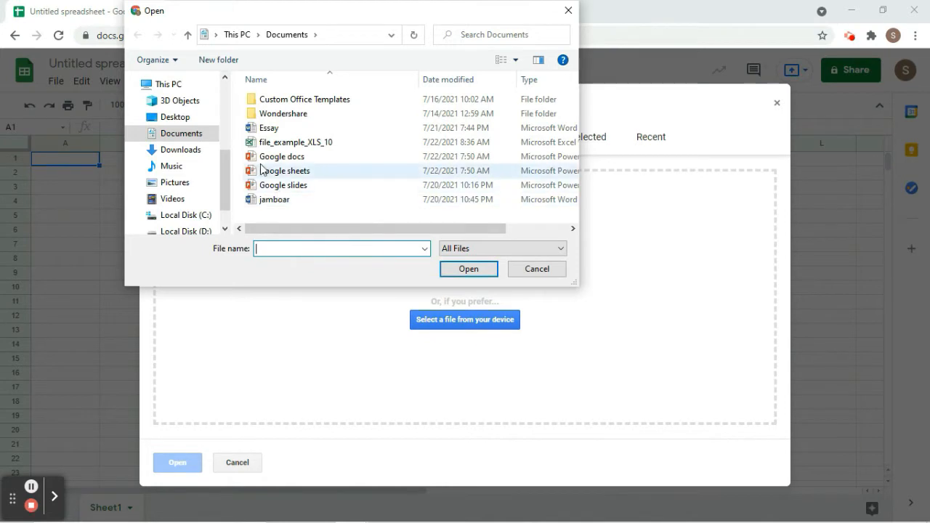
click(284, 145)
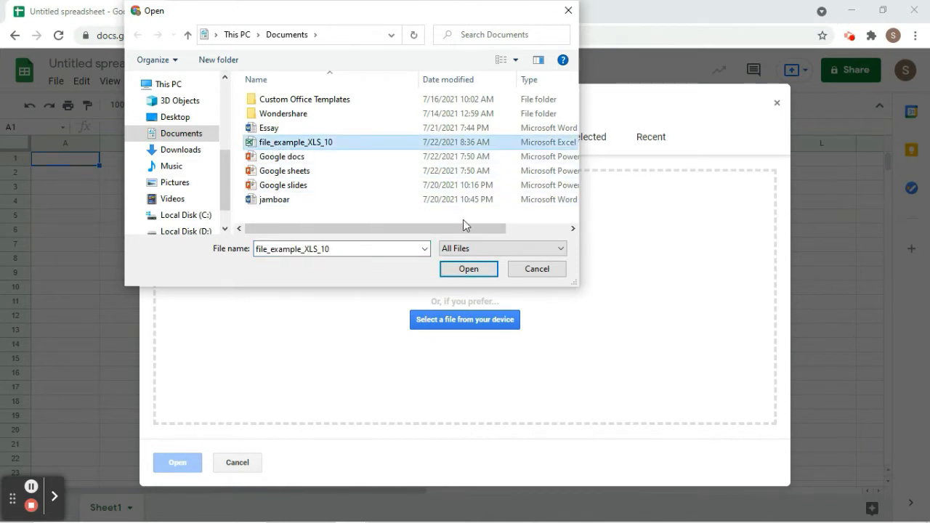
click(468, 269)
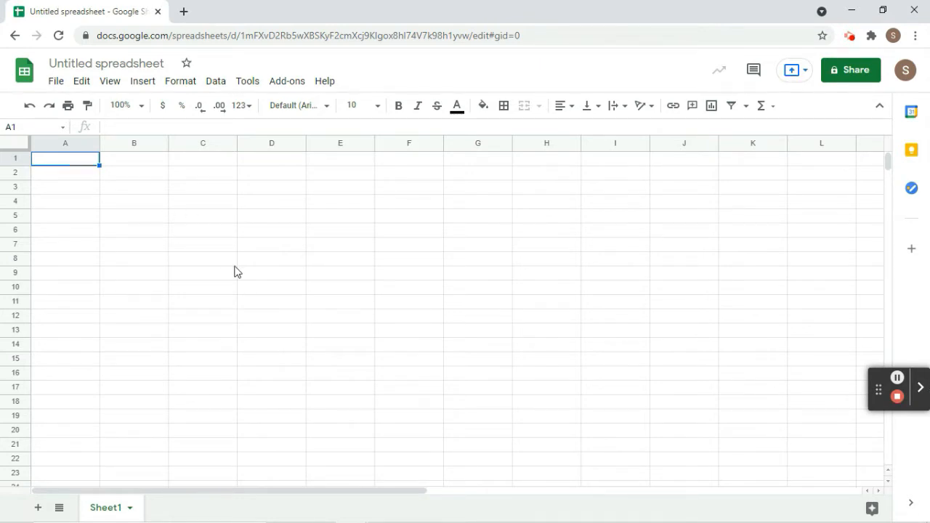
Title the spreadsheet 'Data'.
click(66, 65)
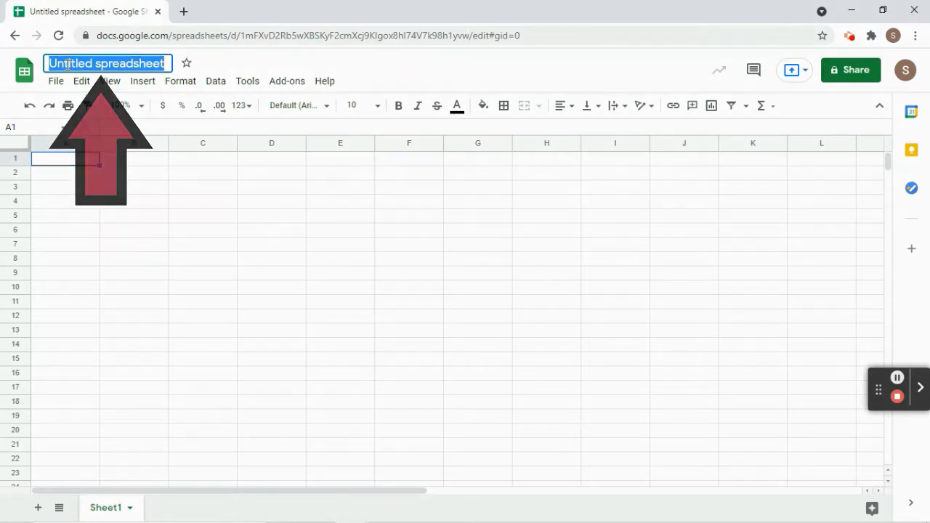
text(Data)
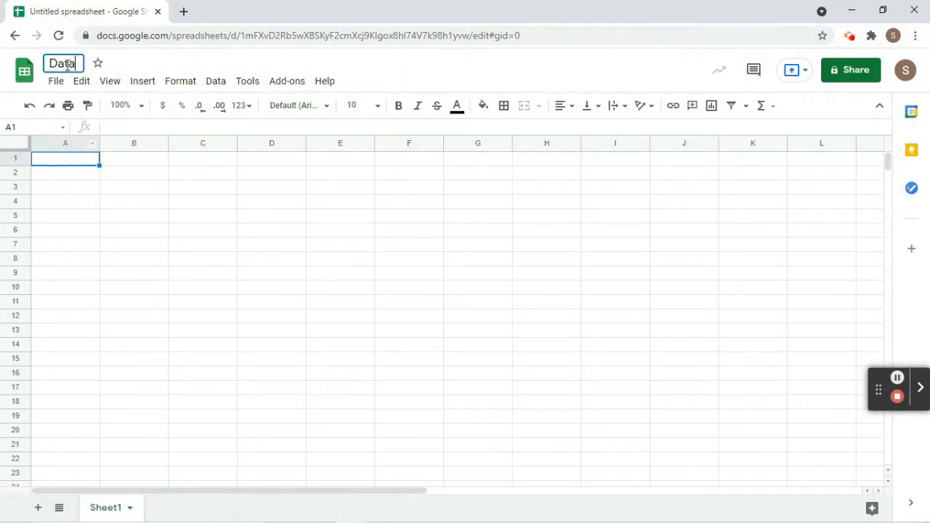
click(106, 179)
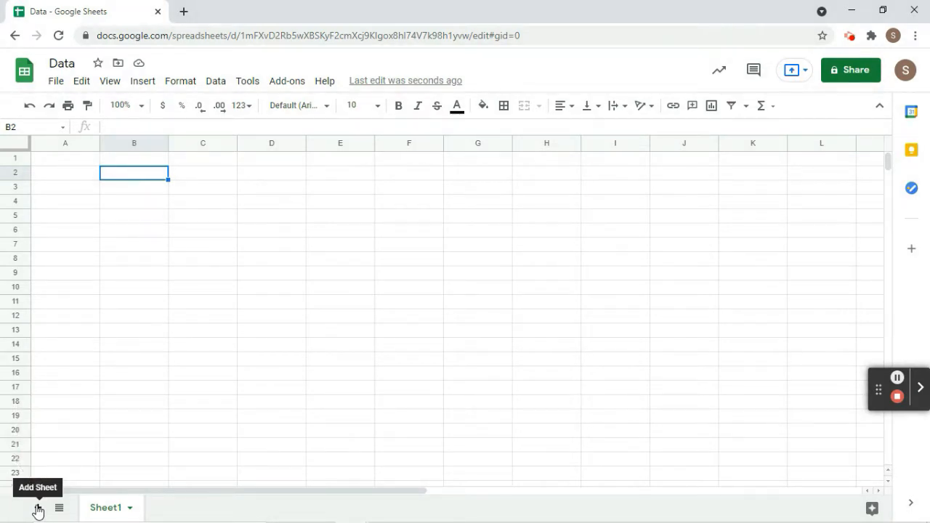
Add a second sheet and rename Sheet1 to 'Data 1'.
click(38, 509)
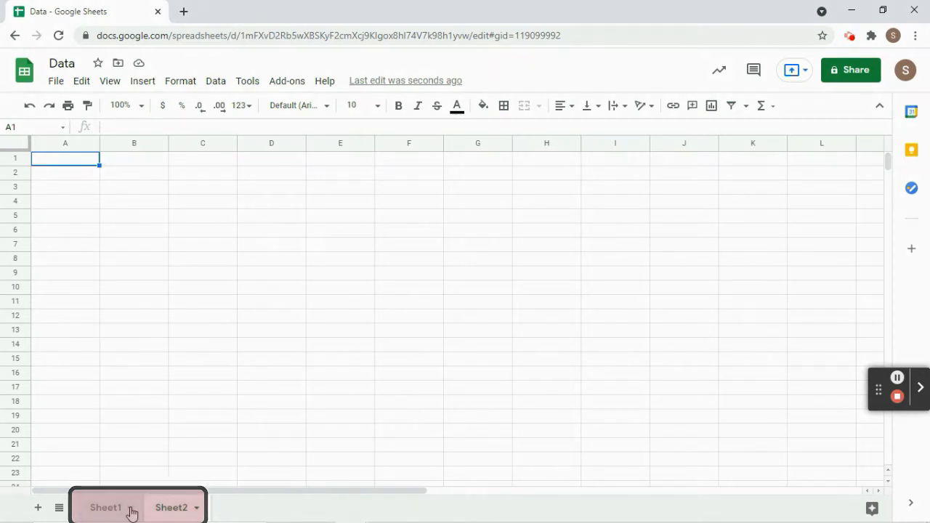
click(131, 512)
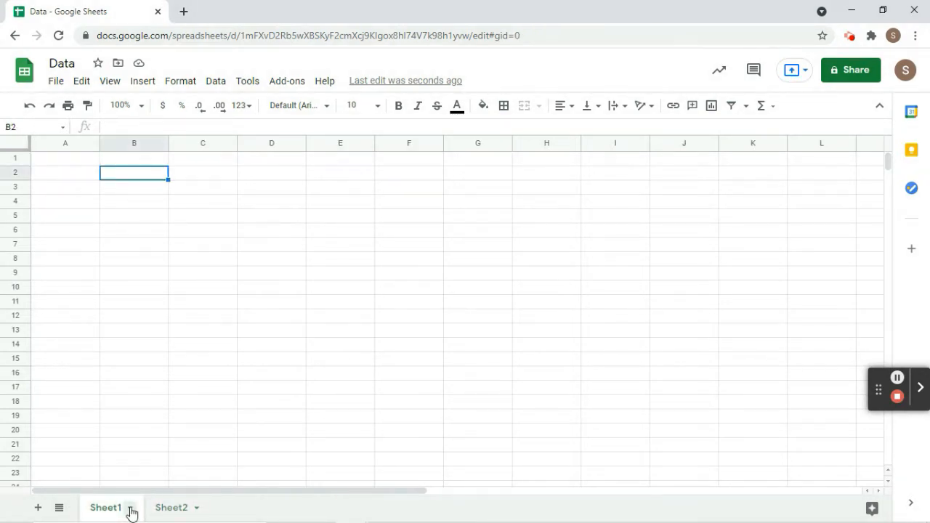
click(130, 511)
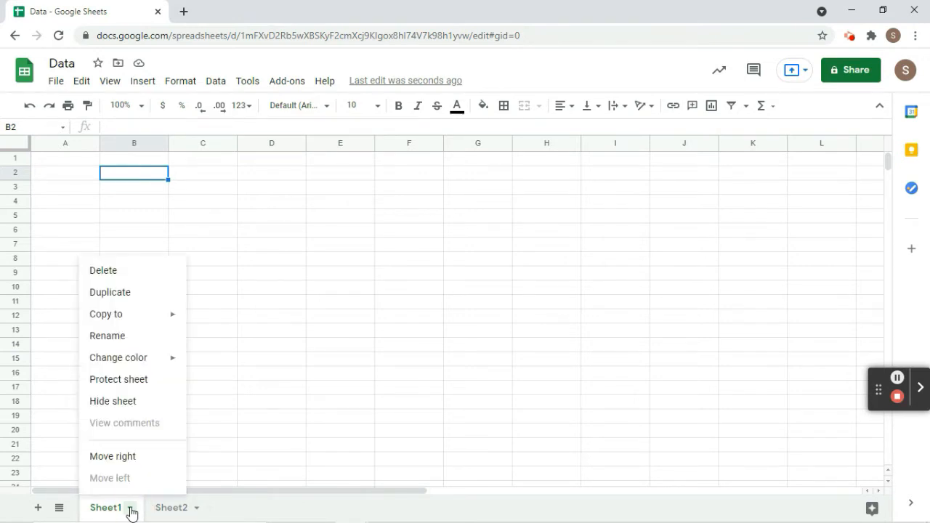
click(99, 338)
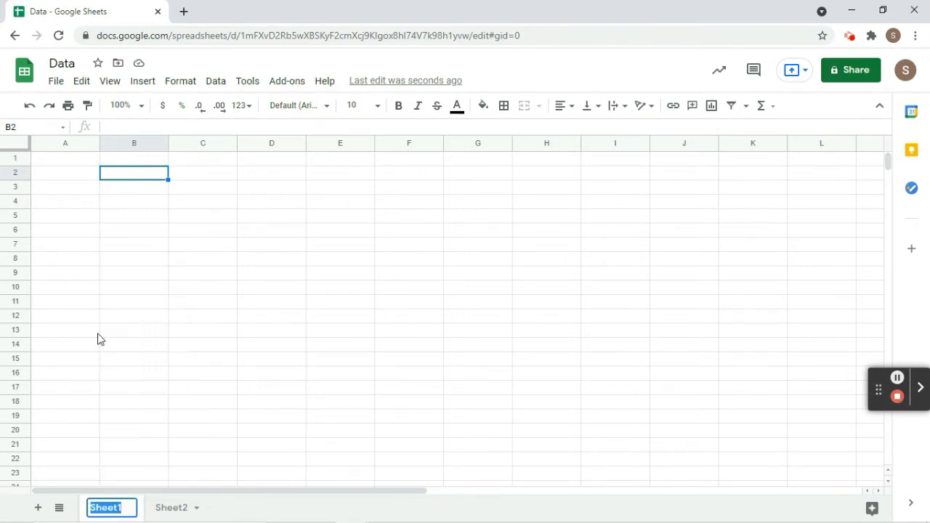
text(Data 1)
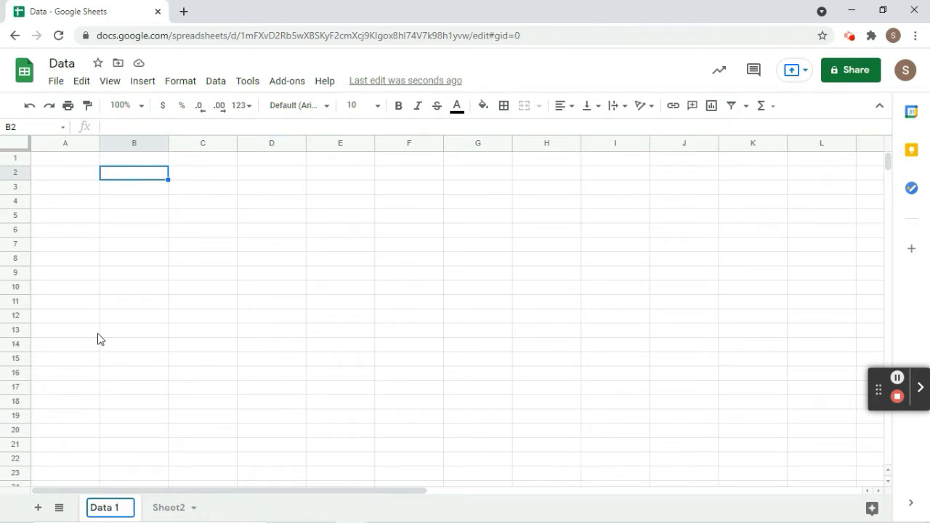
click(230, 383)
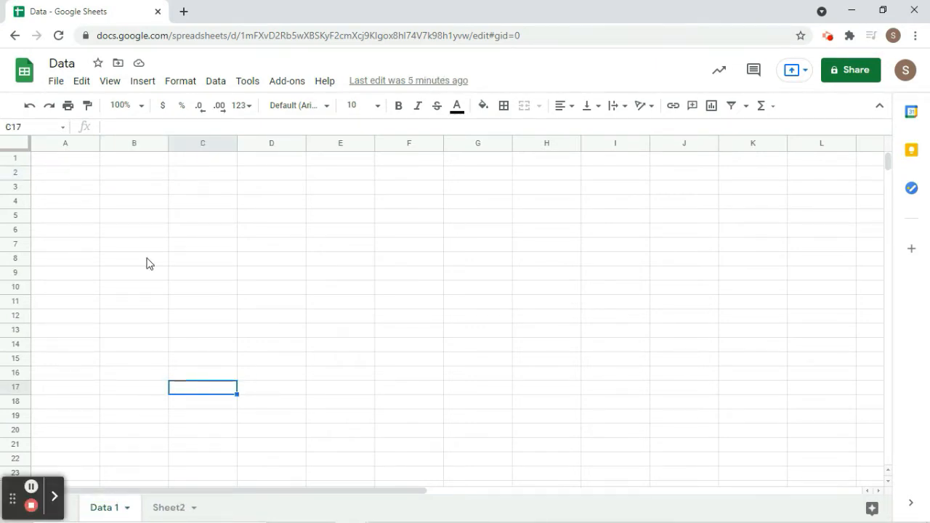
Enter Name, Facebook Account and Gmail in A1:A3 and widen column A.
click(73, 163)
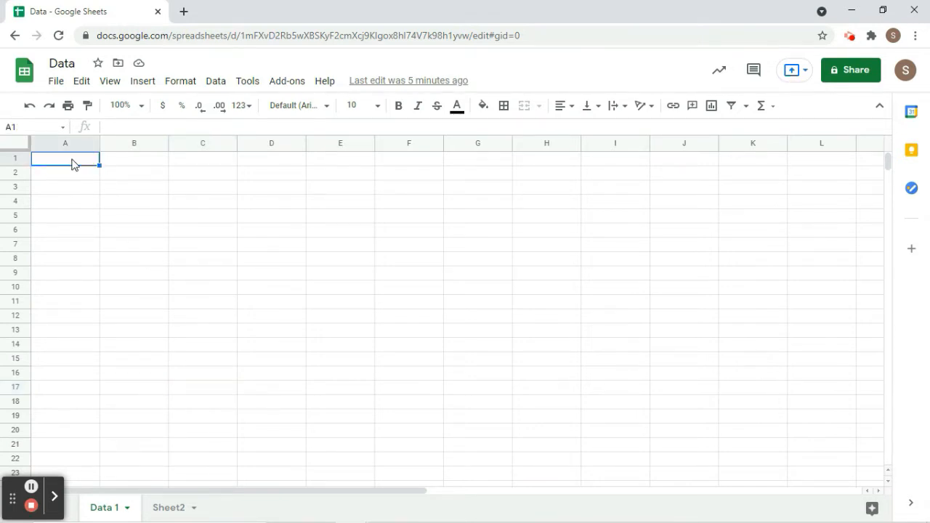
text(Name)
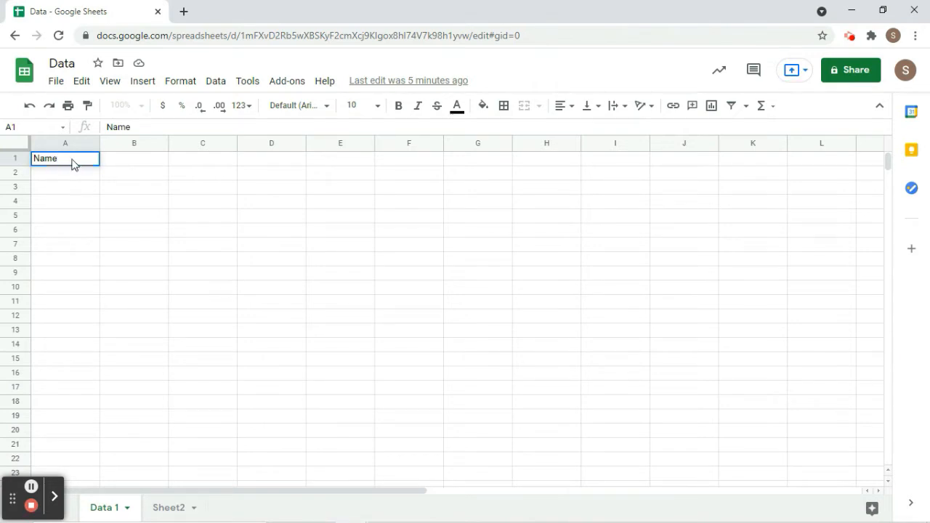
key(Return)
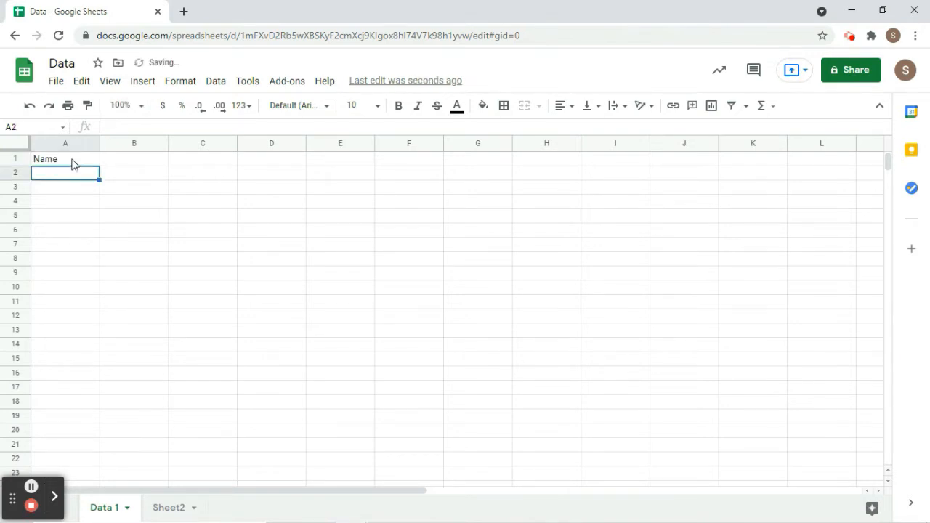
text(Facebook Account)
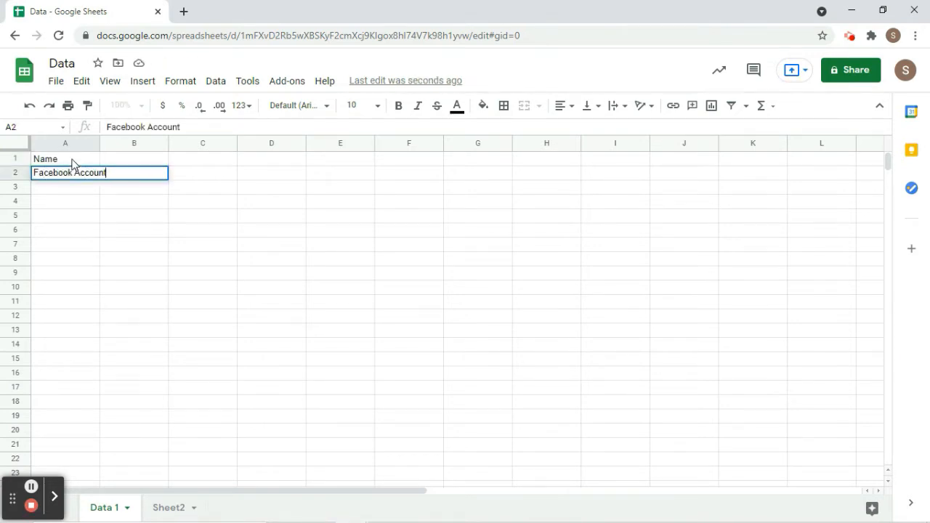
key(Return)
text(Gmail)
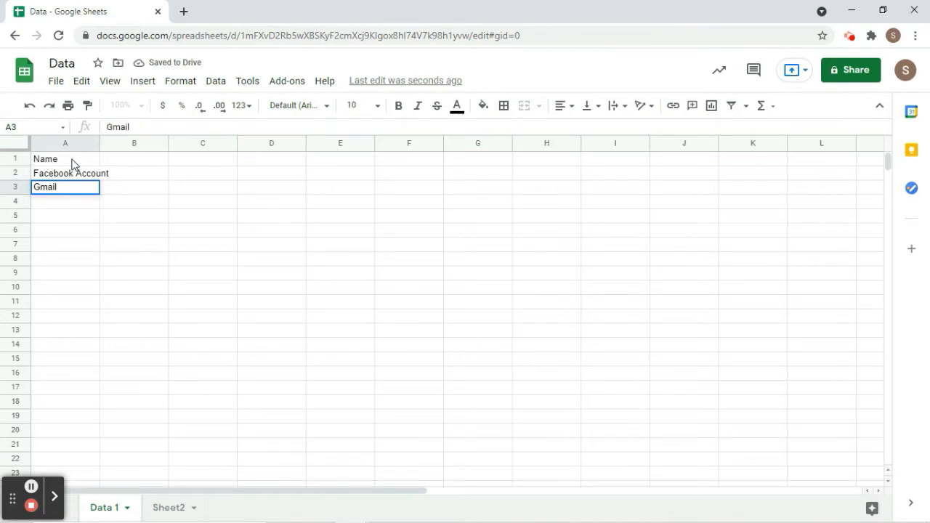
key(Return)
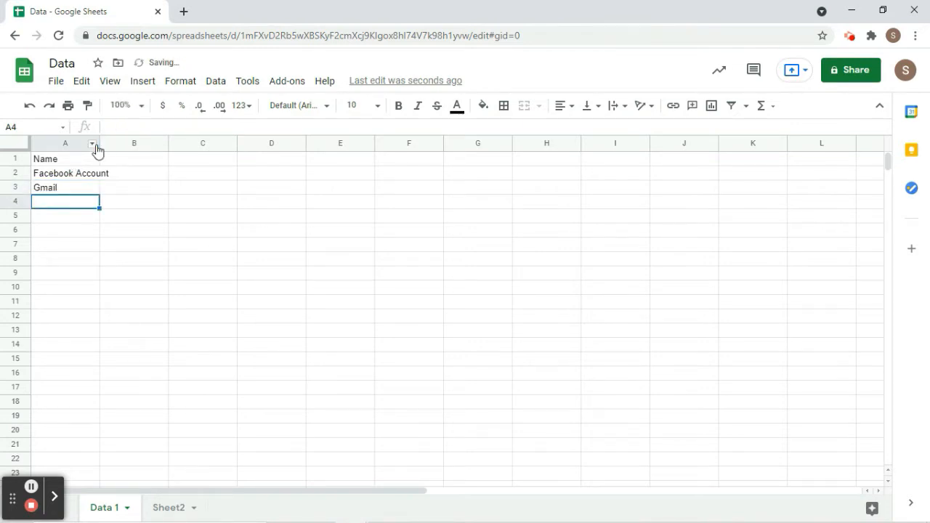
drag(100, 144, 124, 145)
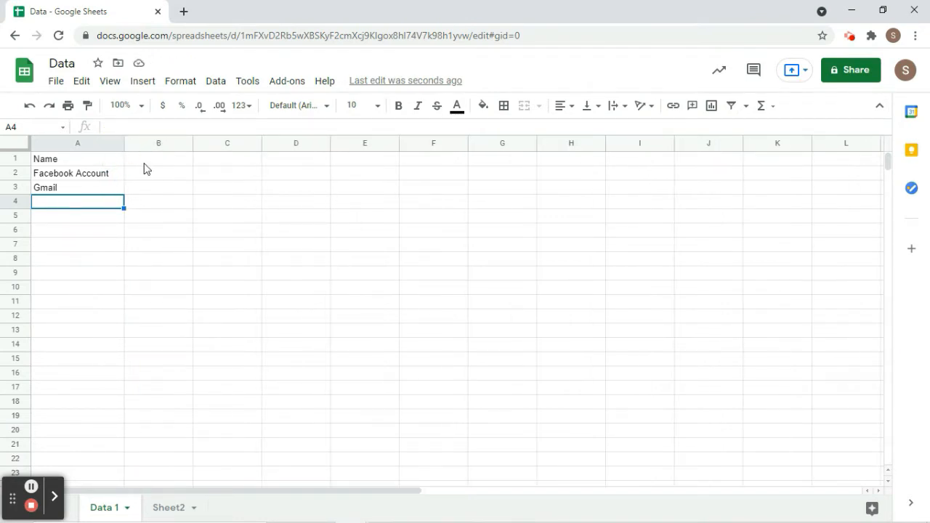
Enter the account holder's full name in B1.
click(144, 164)
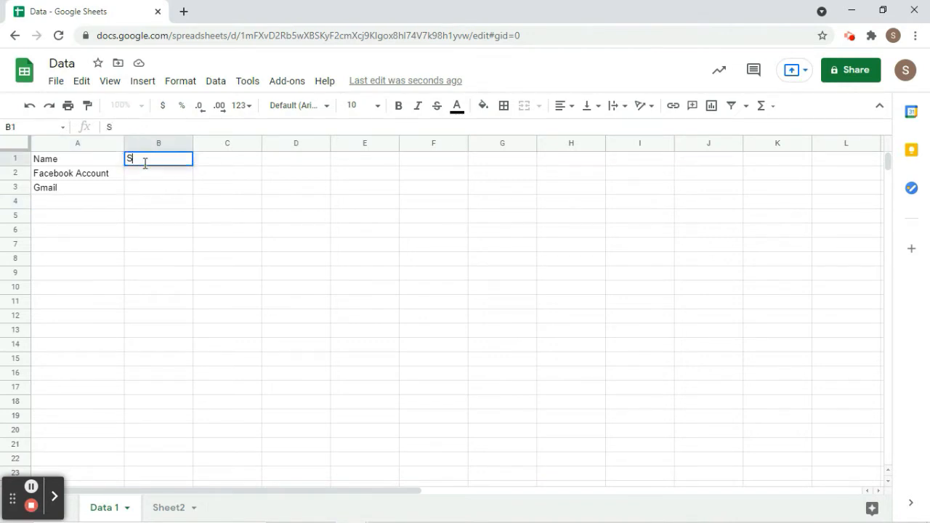
click(147, 177)
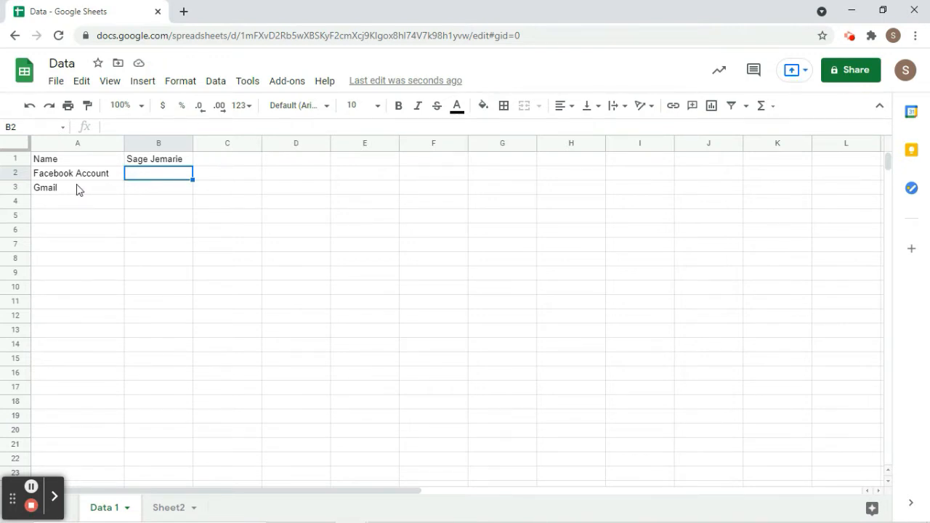
Link cell B2 to the pasted Facebook profile address.
click(672, 108)
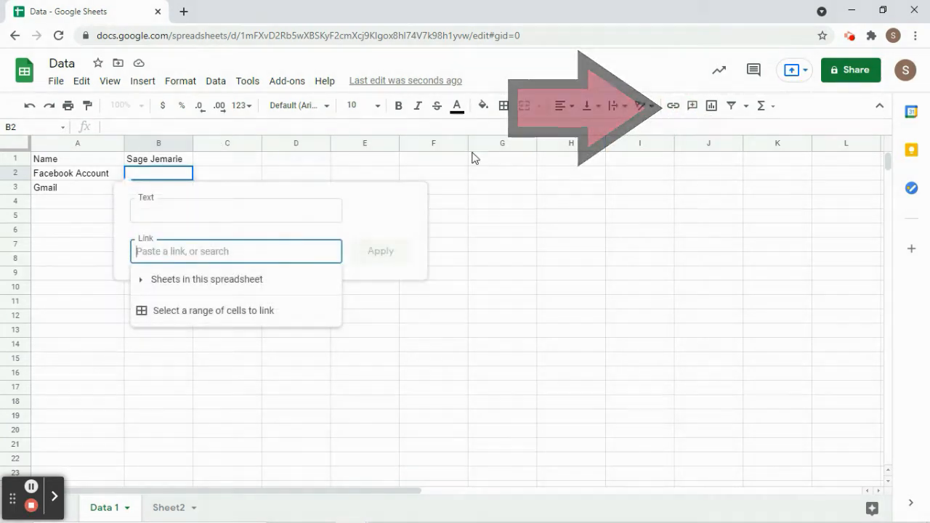
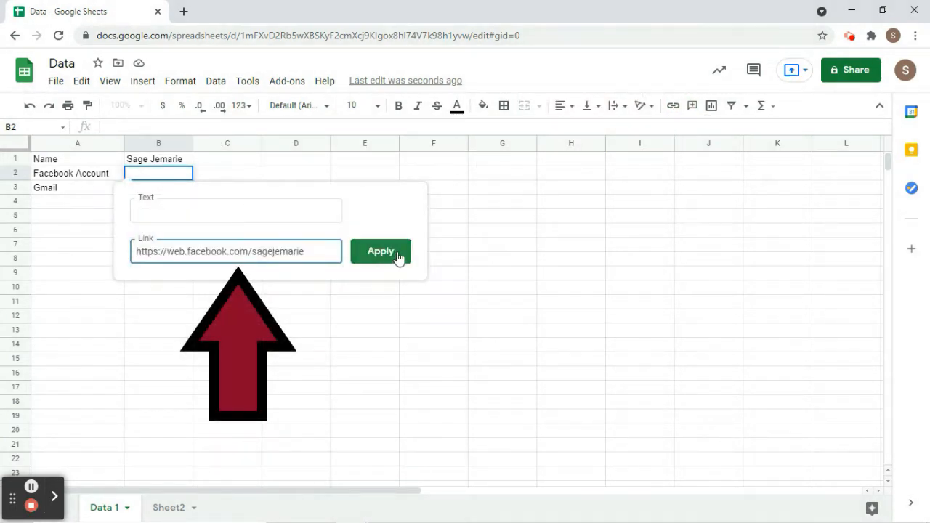
click(399, 257)
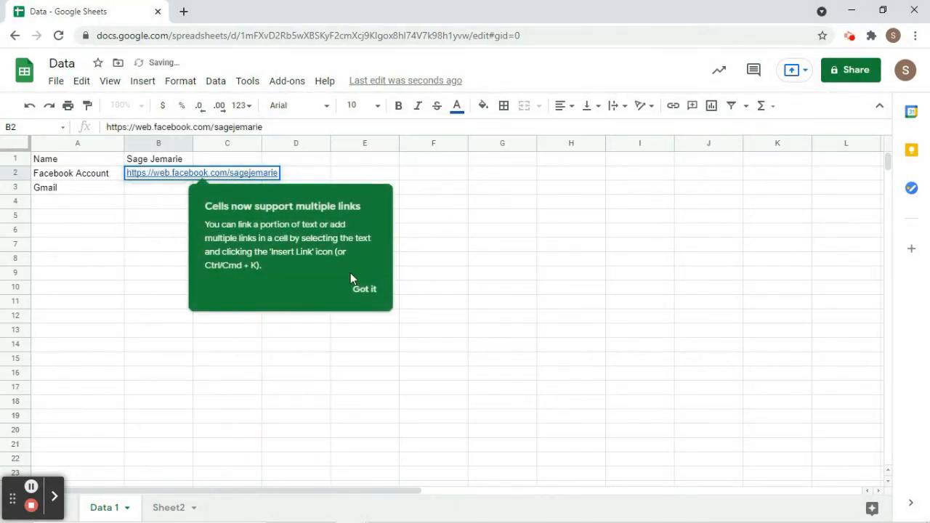
click(377, 288)
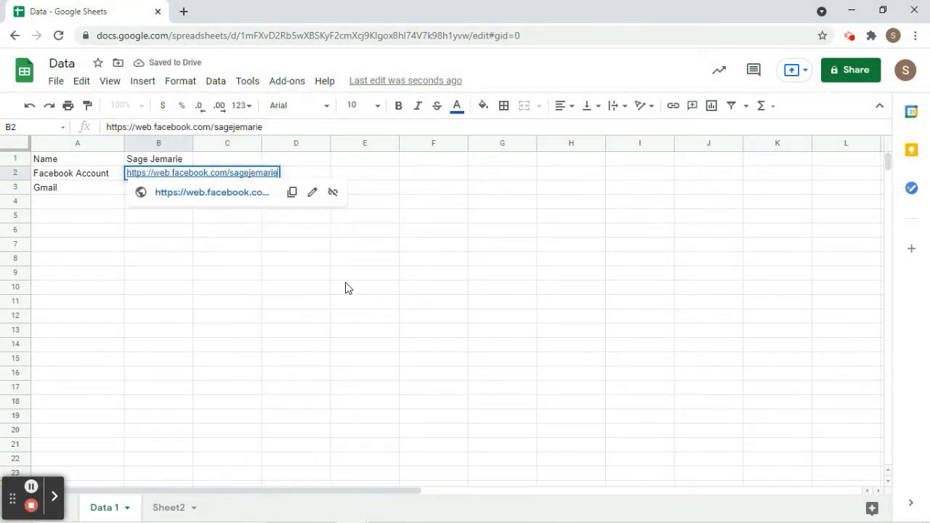
click(230, 255)
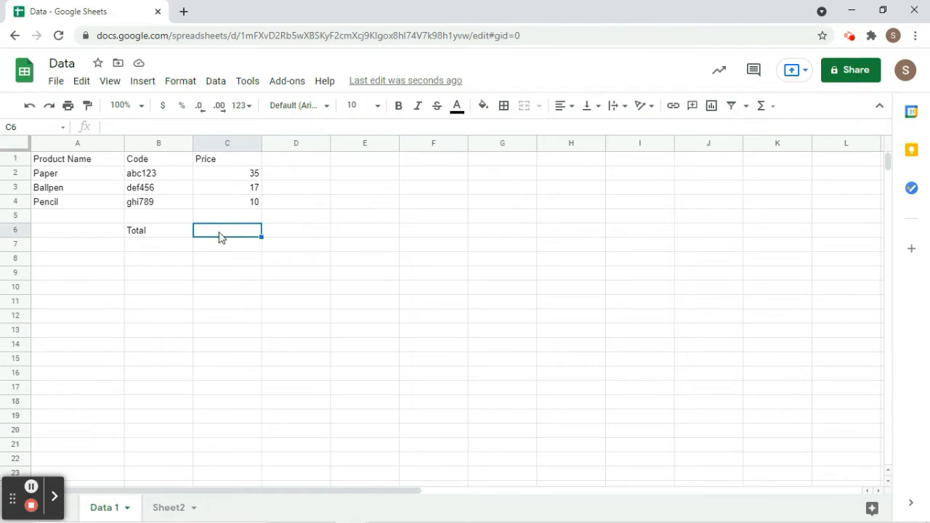
Enter =SUM(C2:C5) in C6 so the Total shows 62.
click(131, 125)
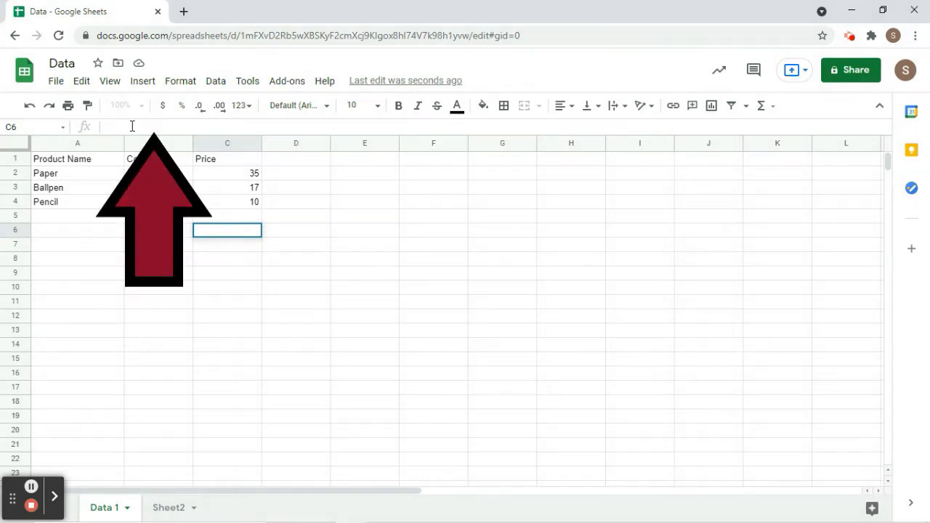
text(=)
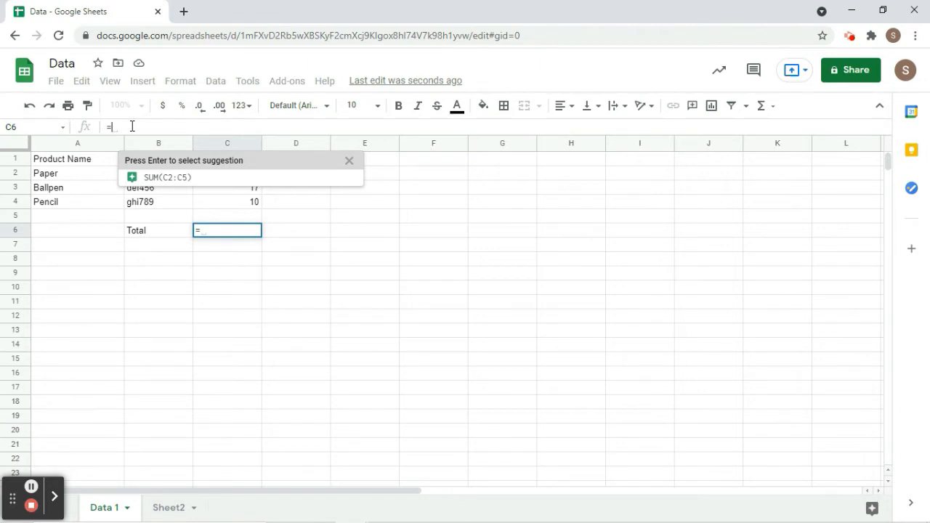
click(155, 182)
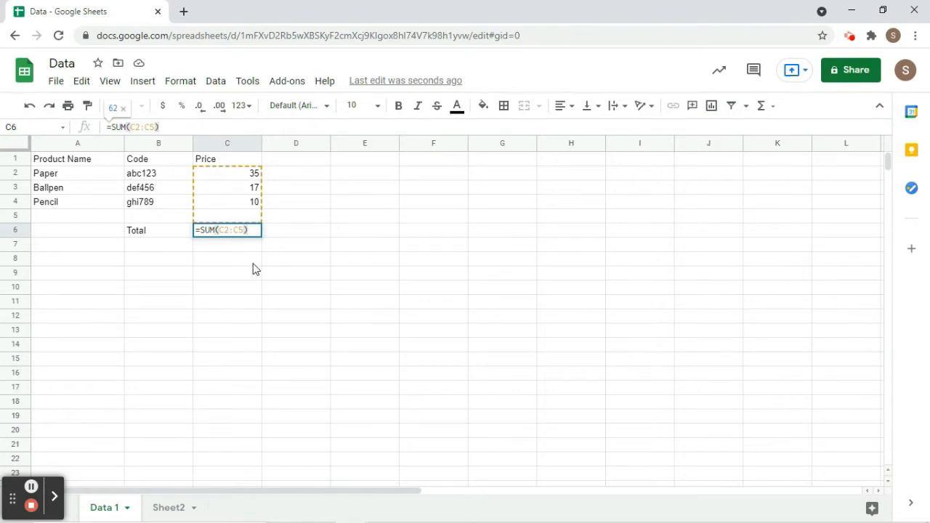
key(Return)
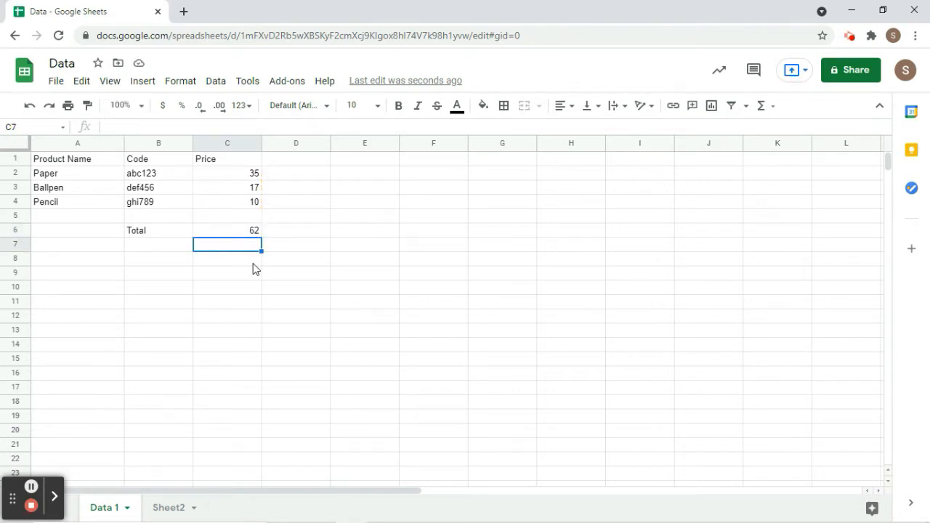
Open Help > Function list in a new browser tab.
click(325, 82)
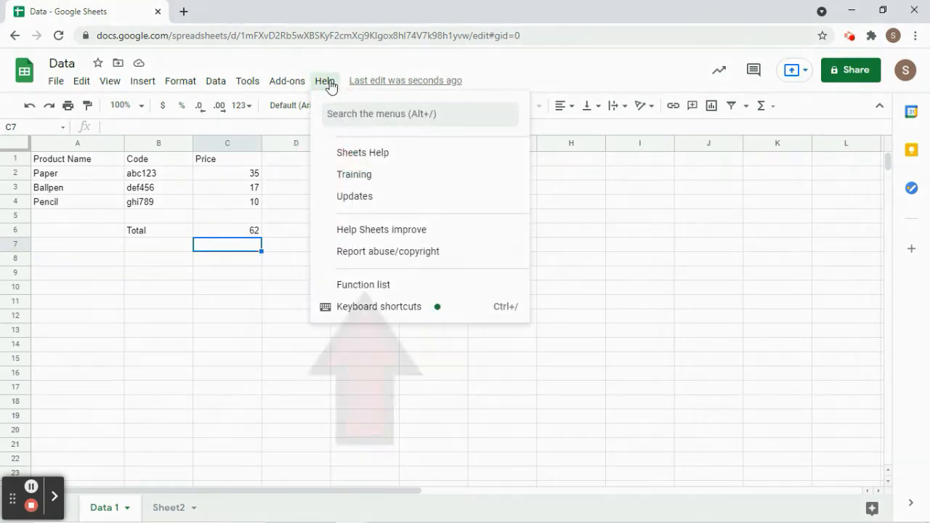
click(382, 286)
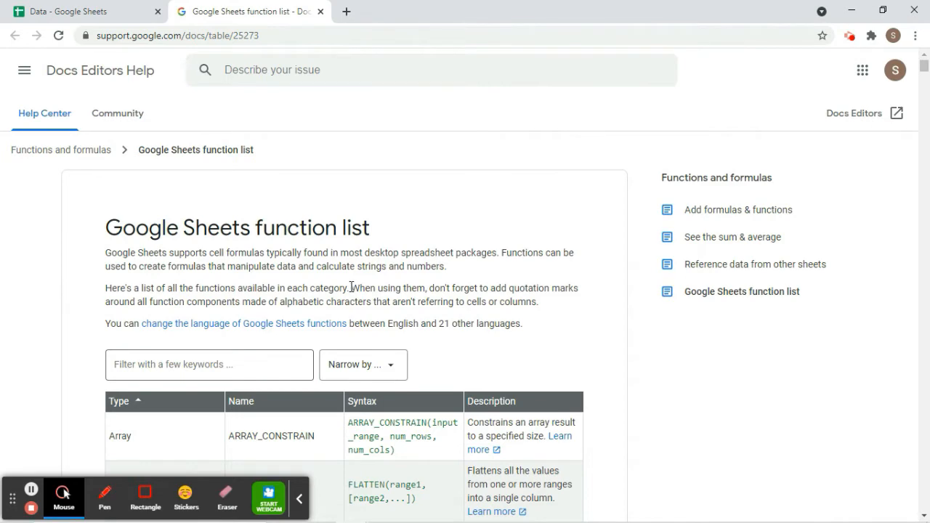
Scroll through the function table, then close the help tab with Ctrl+W.
scroll(351, 287, down, 4)
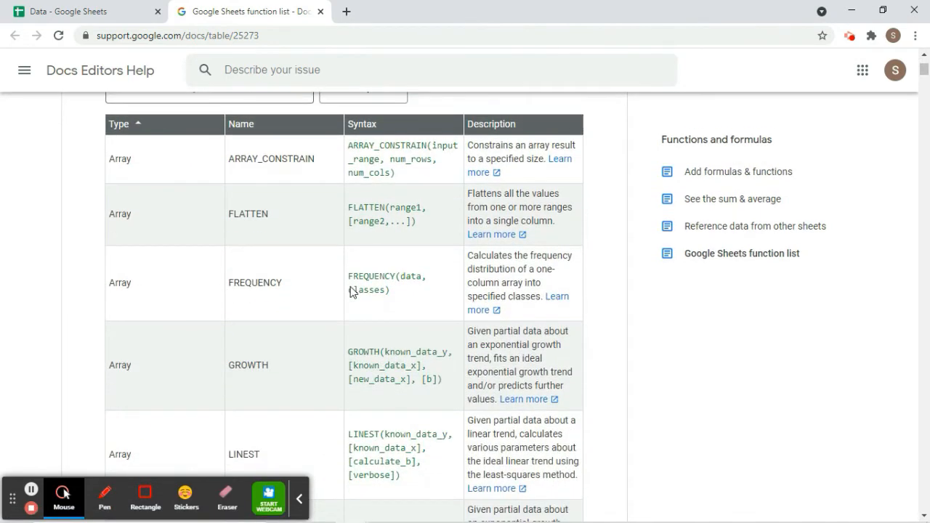
scroll(302, 204, down, 1)
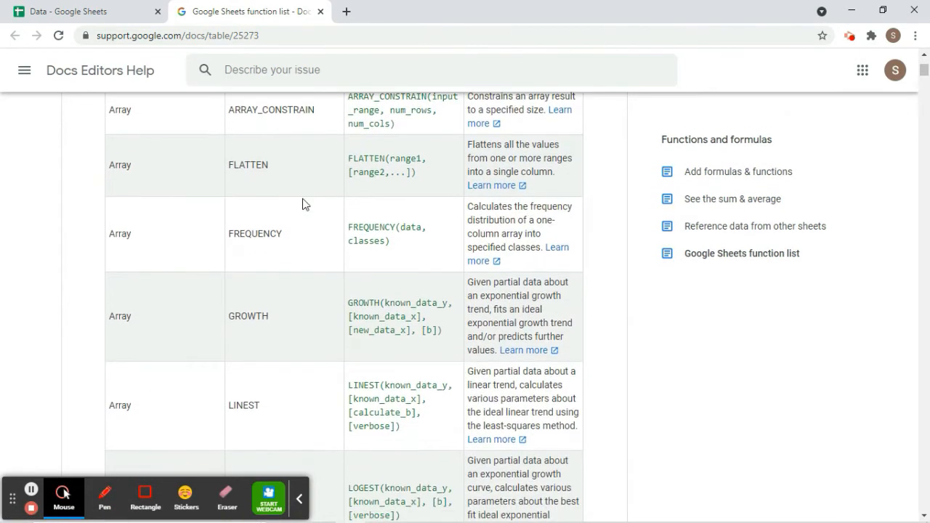
scroll(302, 204, down, 9)
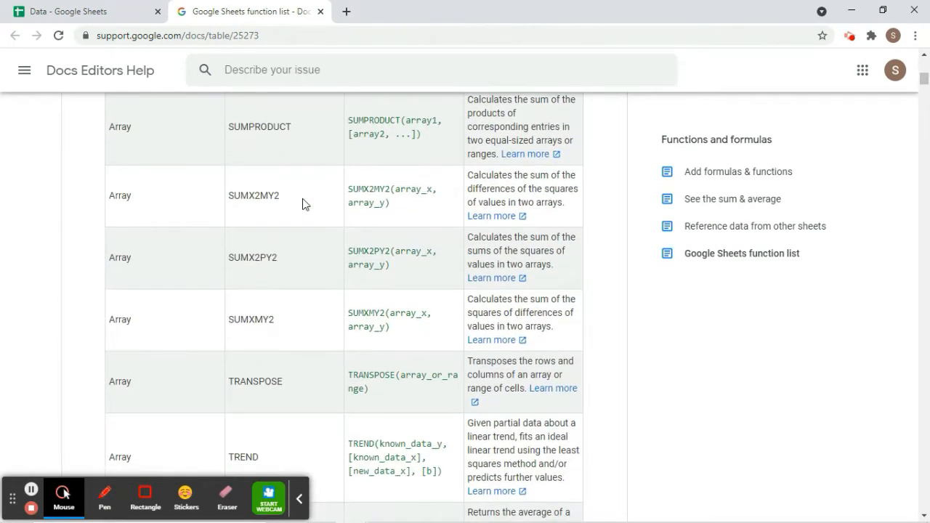
scroll(304, 204, down, 8)
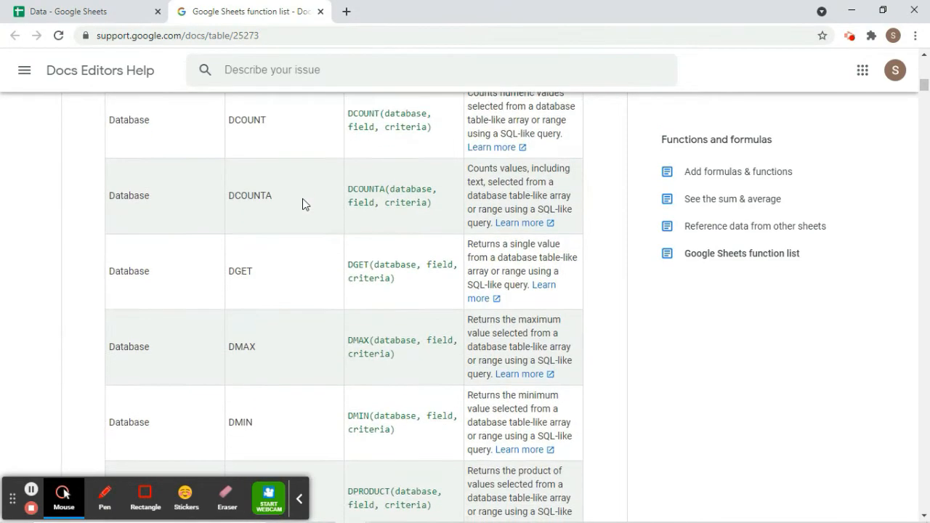
scroll(304, 204, down, 2)
scroll(304, 204, down, 2)
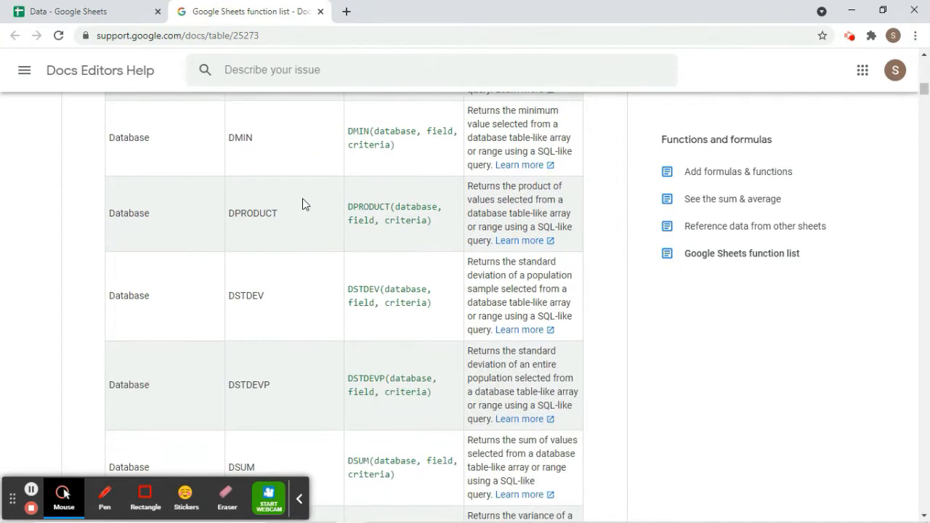
scroll(303, 198, down, 4)
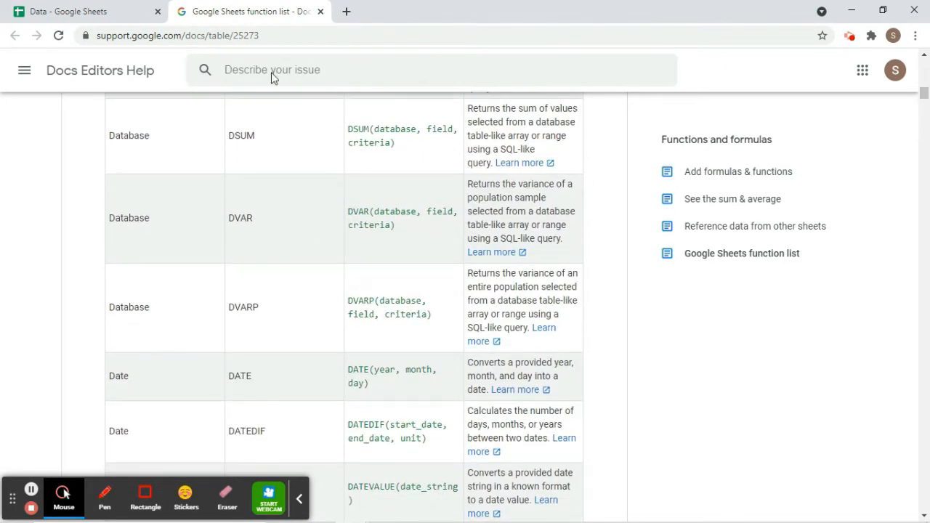
key(ctrl+w)
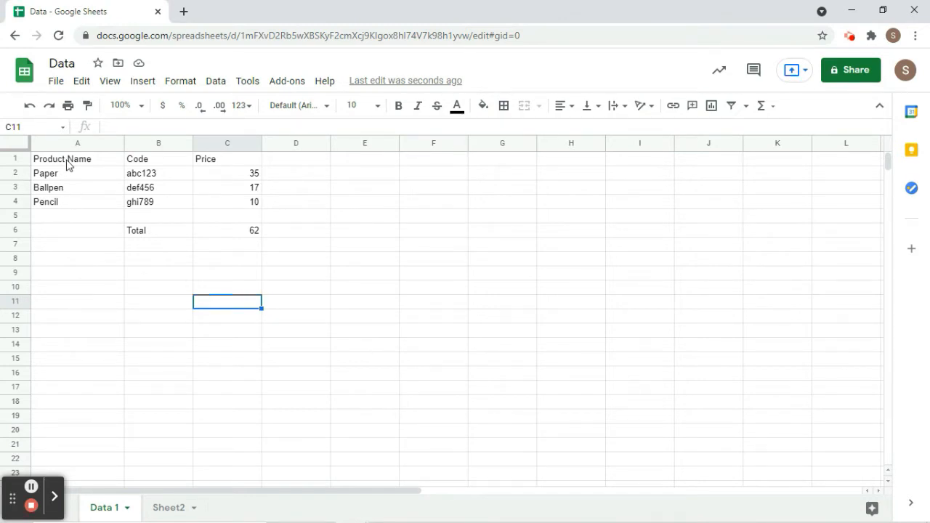
Set the header row A1:C1 to the Impact font at size 12.
click(67, 161)
shift+click(238, 164)
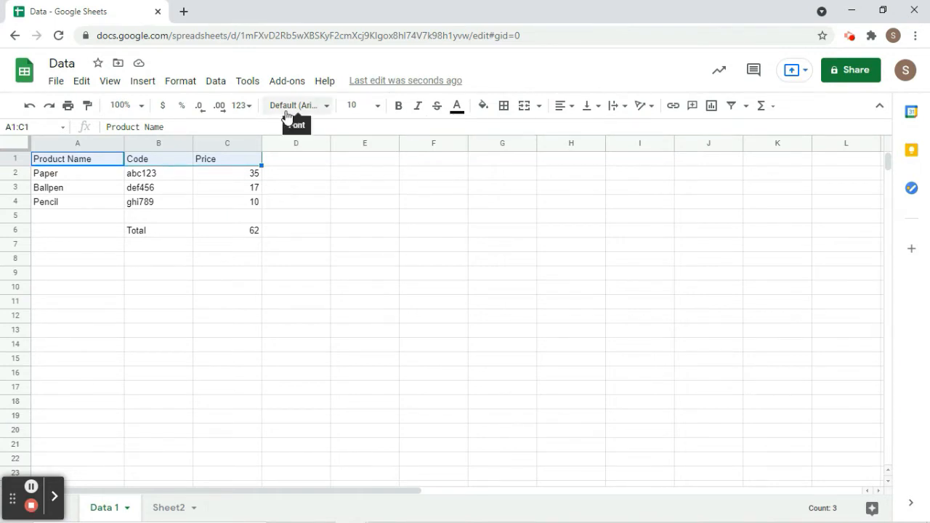
click(287, 116)
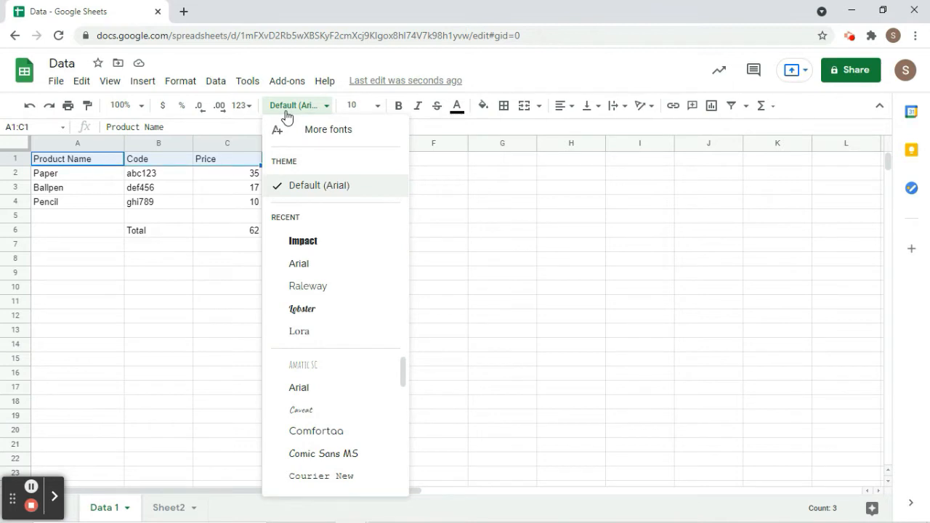
click(298, 250)
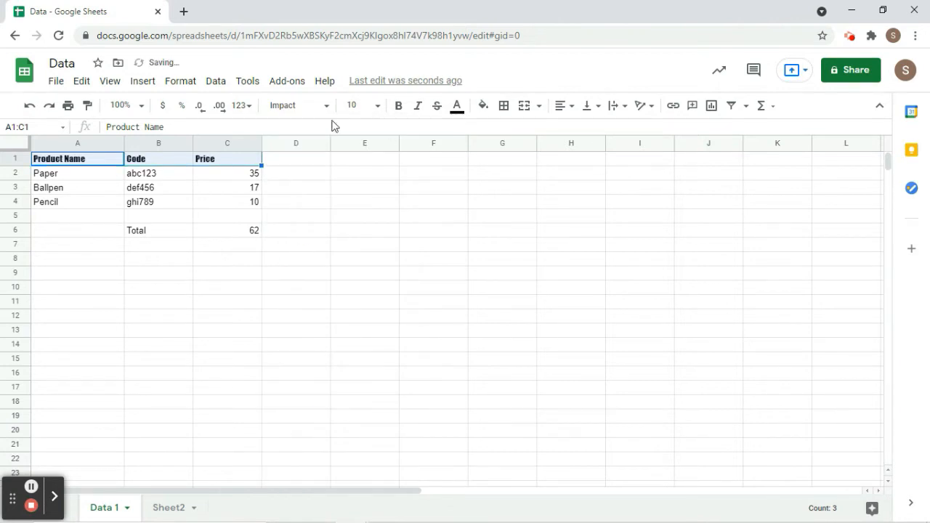
click(379, 109)
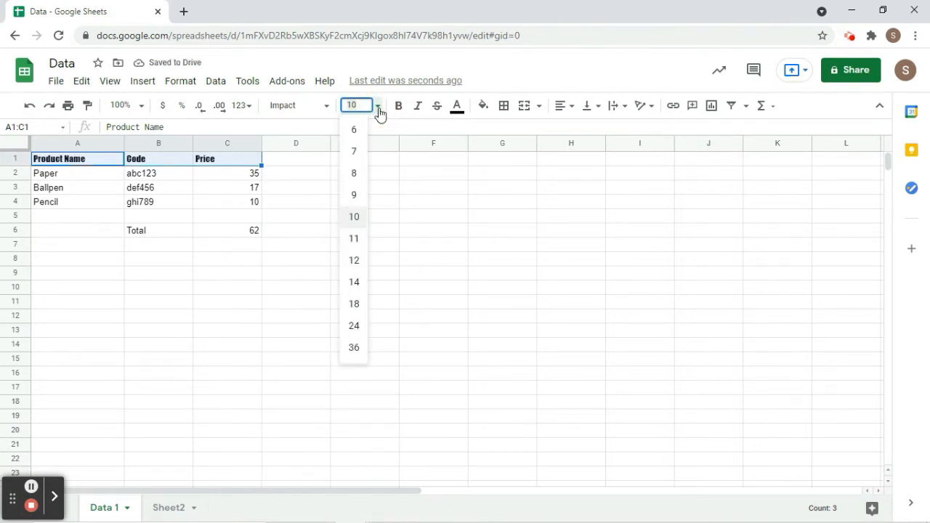
click(354, 260)
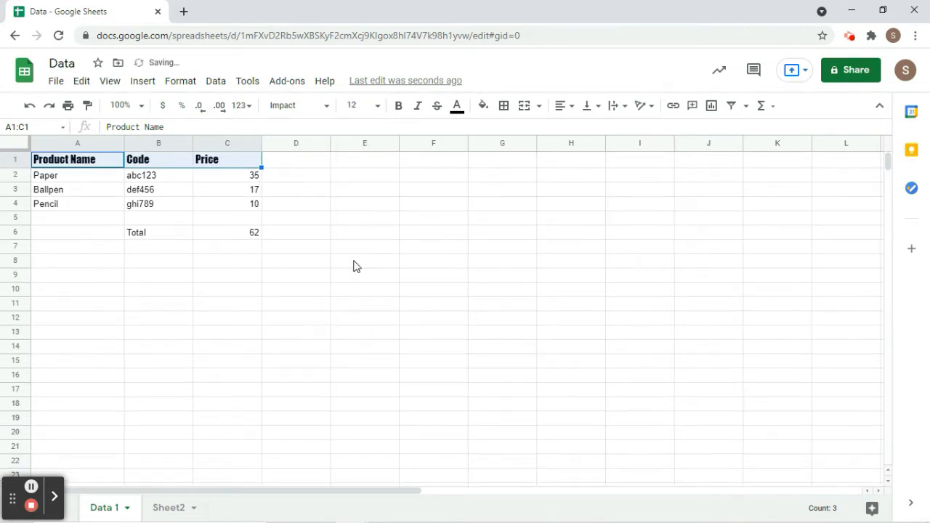
Make the headers italic, leaving them without bold or strikethrough.
click(403, 107)
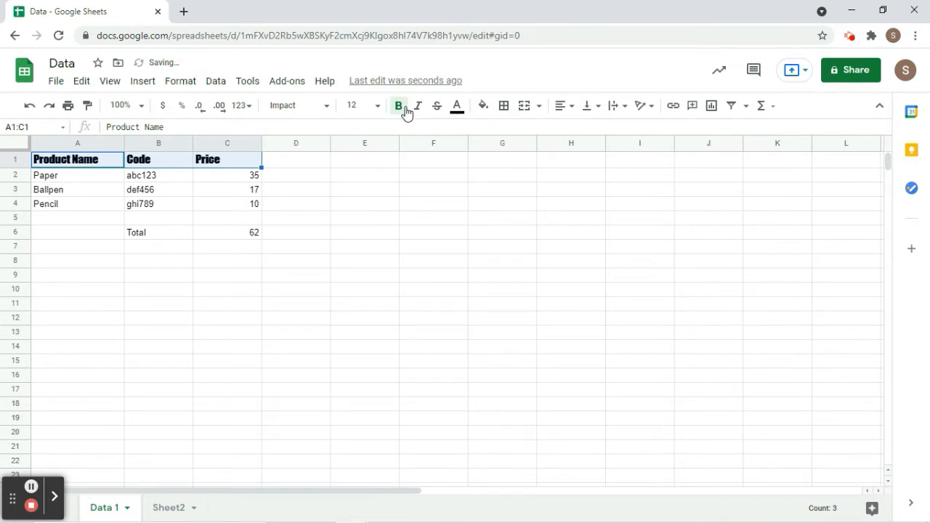
click(403, 107)
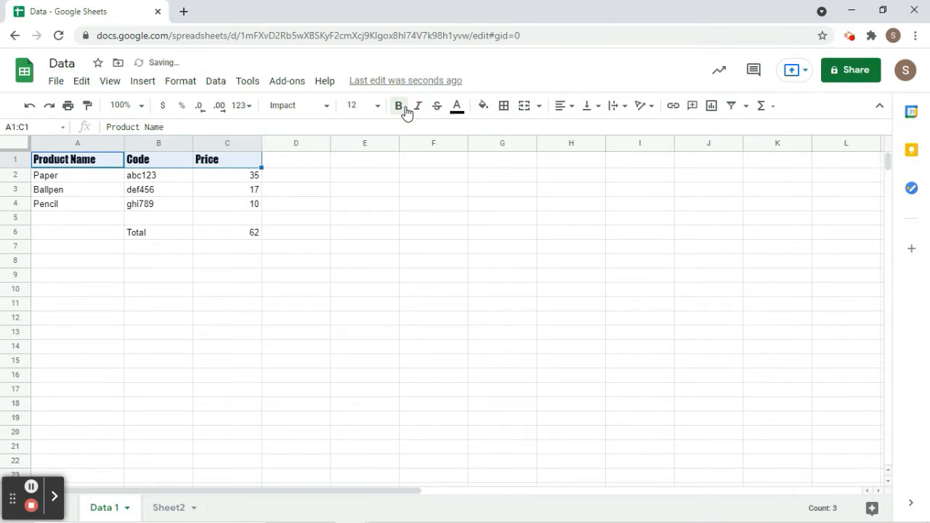
click(415, 114)
click(435, 110)
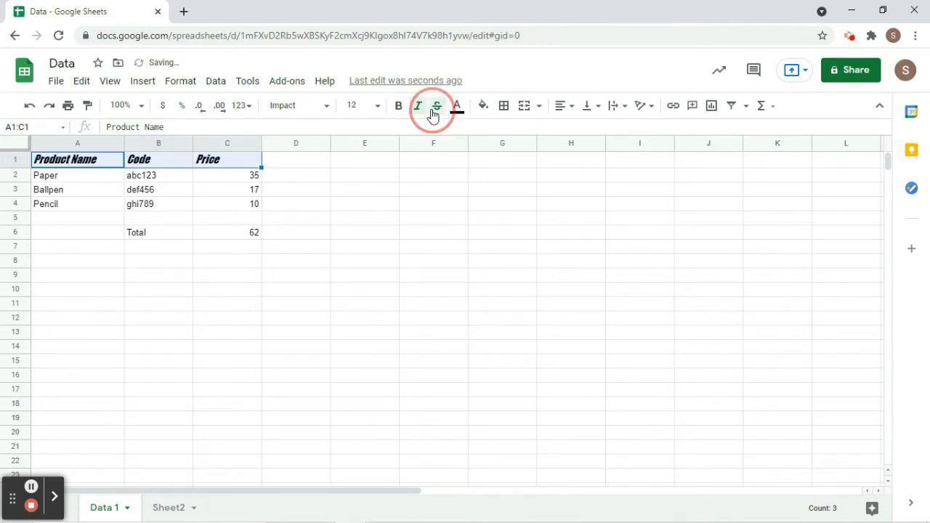
click(437, 108)
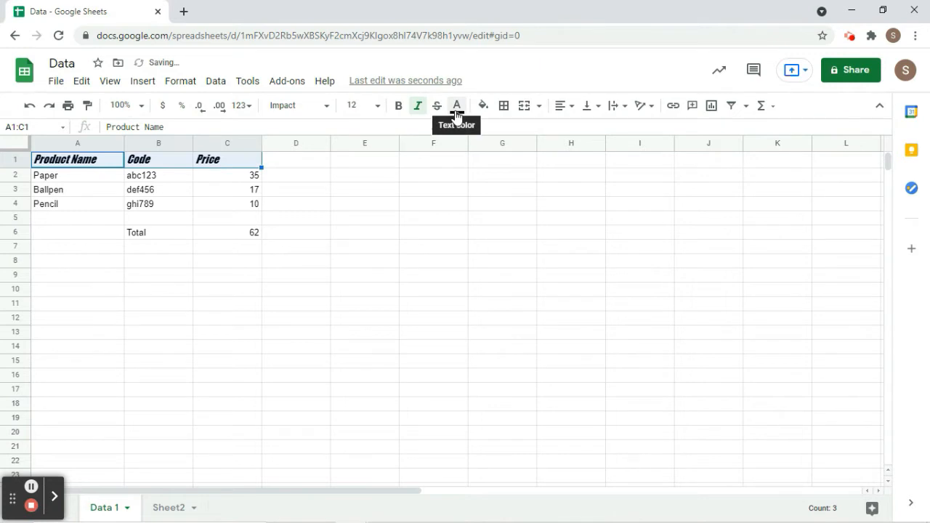
click(457, 109)
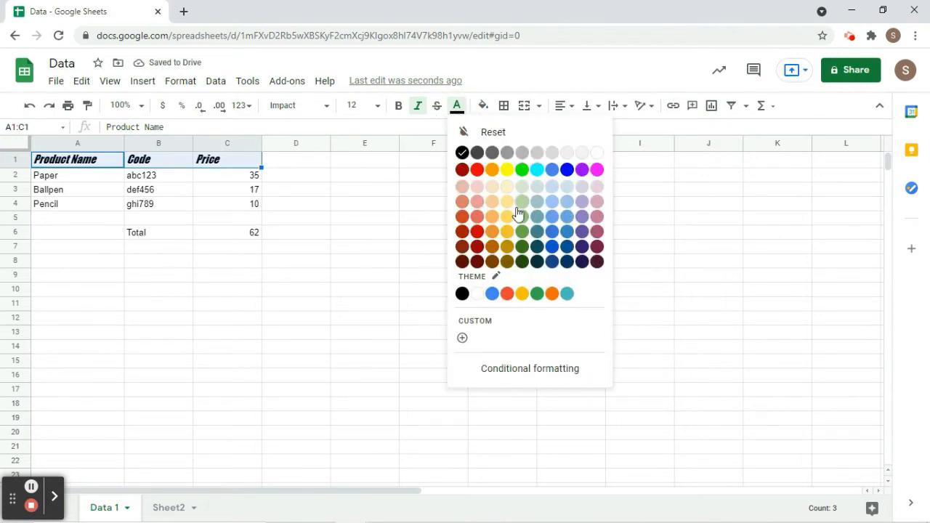
Colour the header text blue and fill the headers A1:C1 orange.
click(552, 246)
click(478, 236)
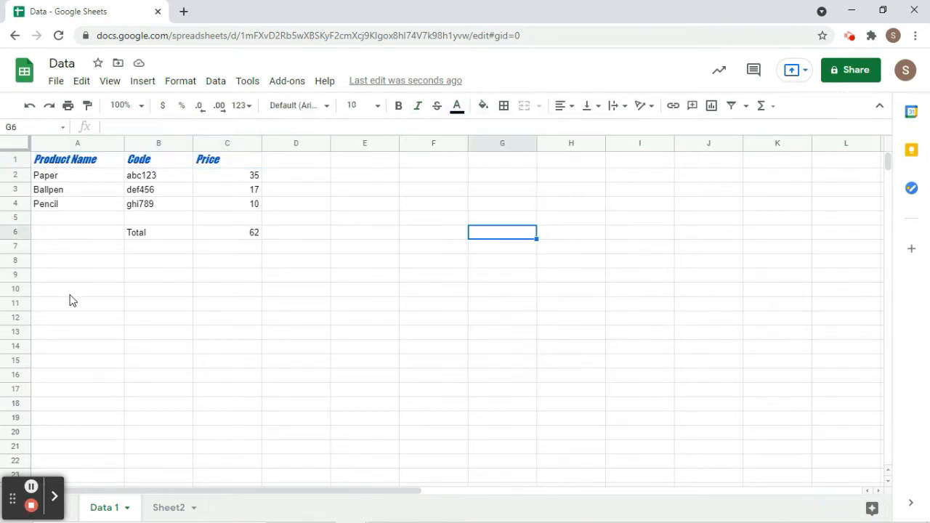
click(55, 162)
shift+click(209, 158)
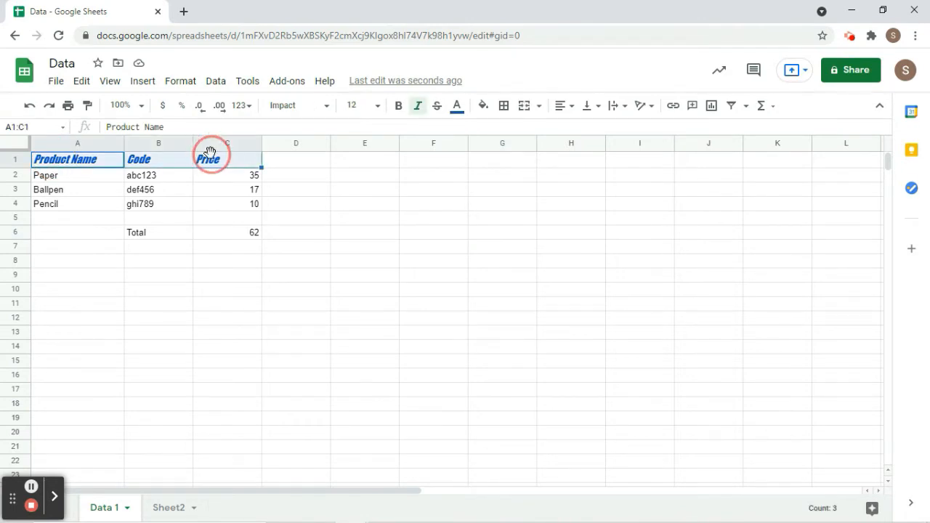
click(481, 107)
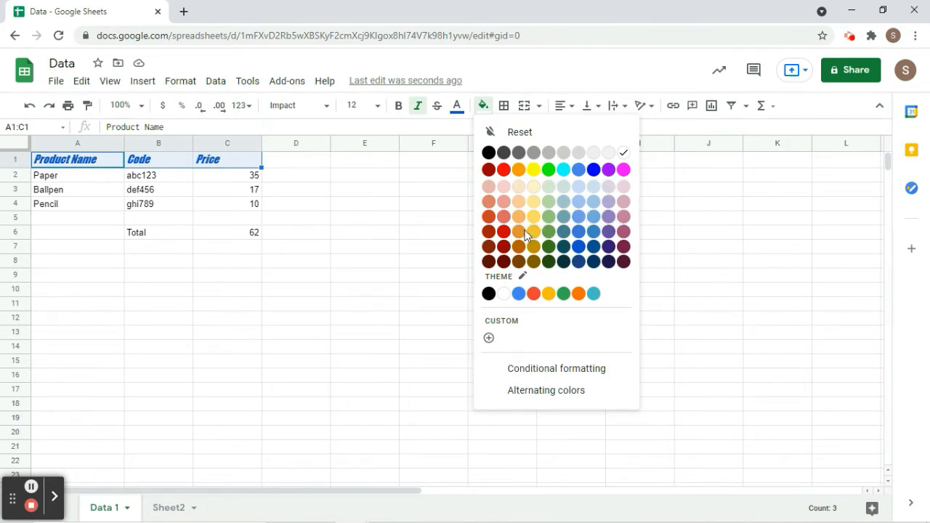
click(523, 175)
click(484, 248)
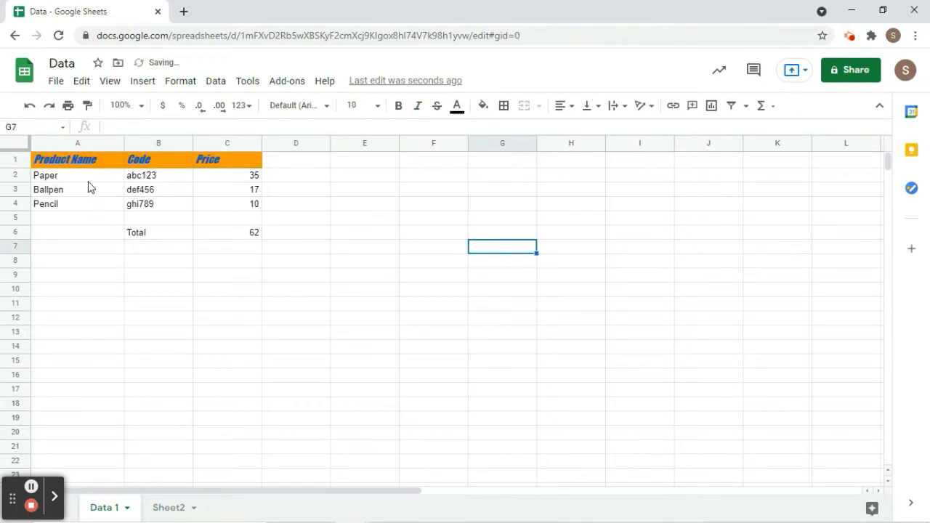
Apply All borders to the product table A1:C4.
click(43, 161)
shift+click(244, 208)
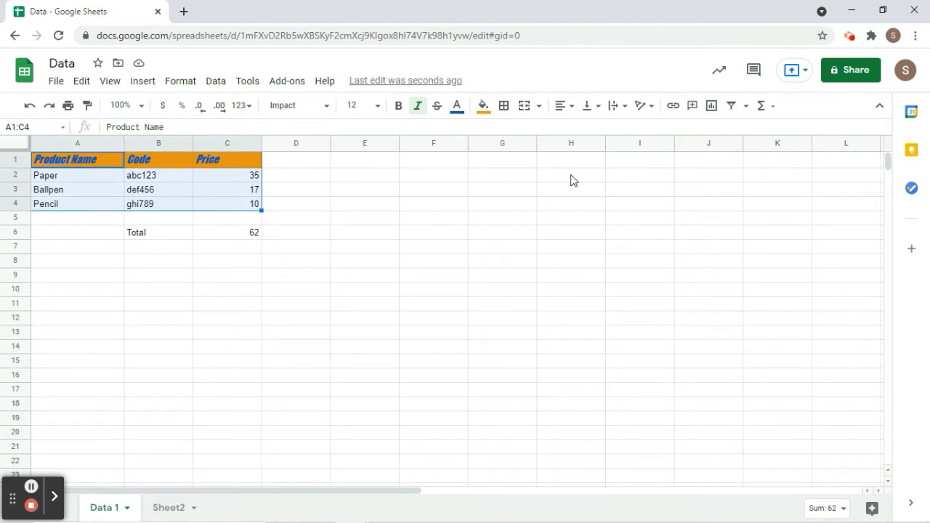
click(502, 107)
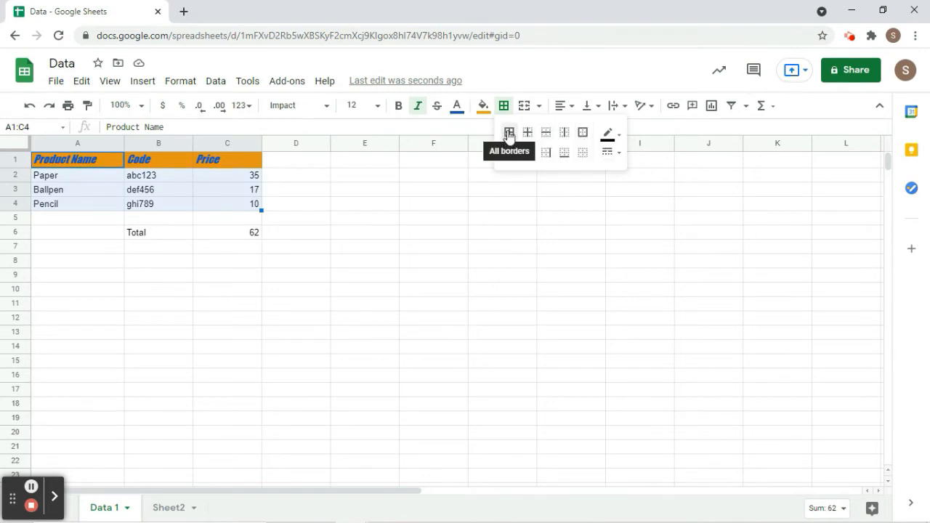
click(509, 135)
click(432, 236)
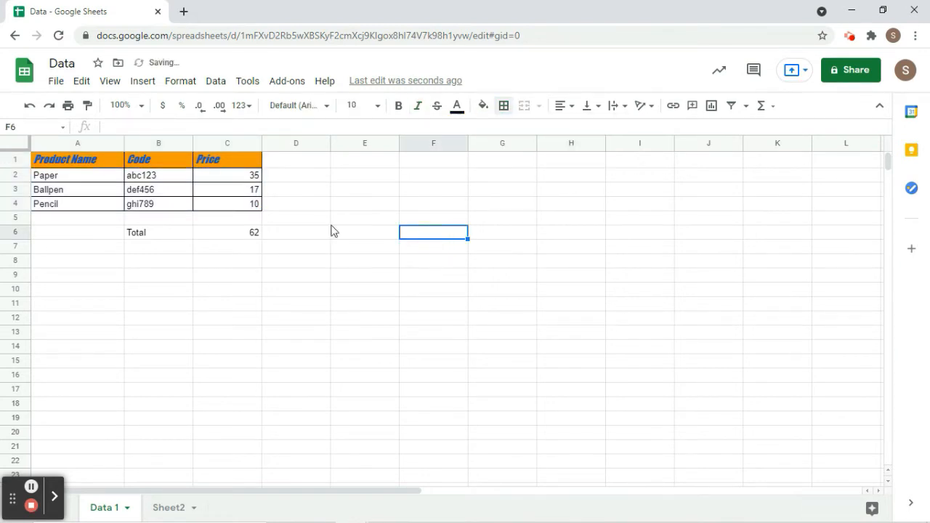
click(296, 247)
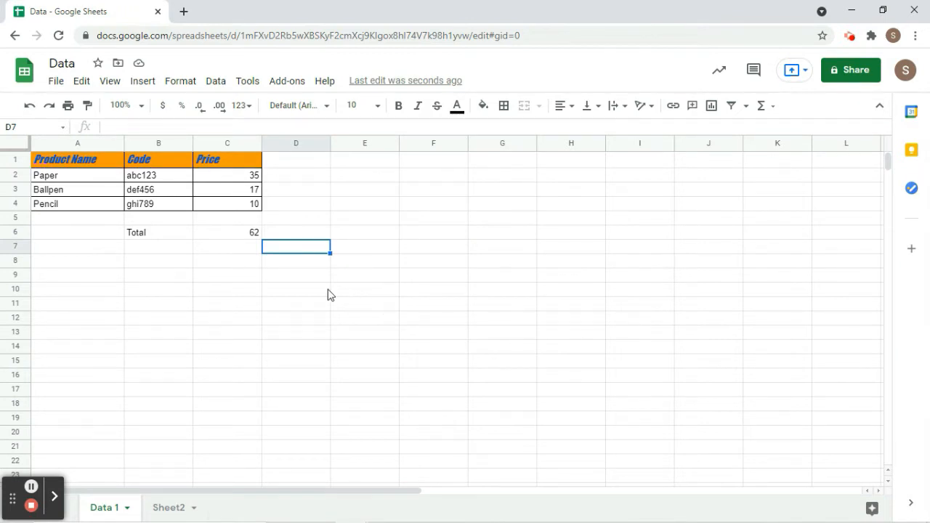
Insert a chart of the Price values C1:C4 and drag it below the table.
click(222, 167)
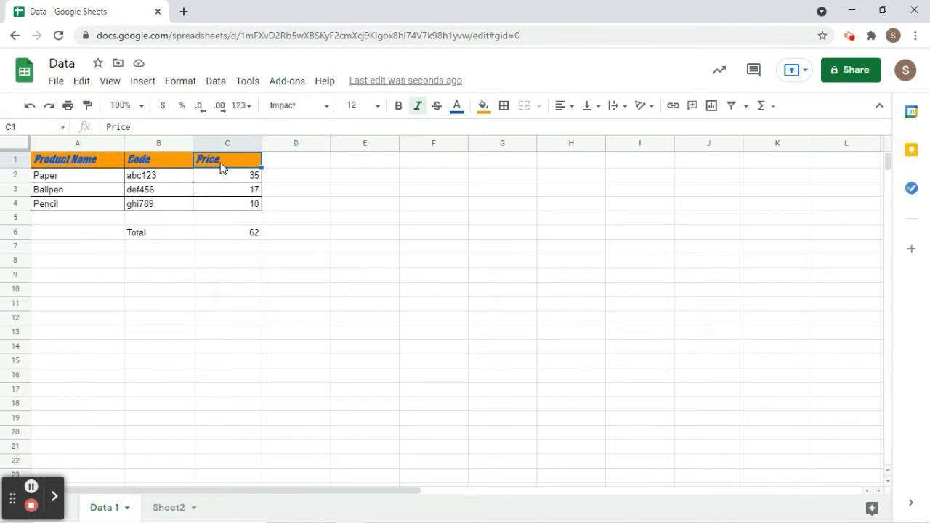
shift+click(240, 205)
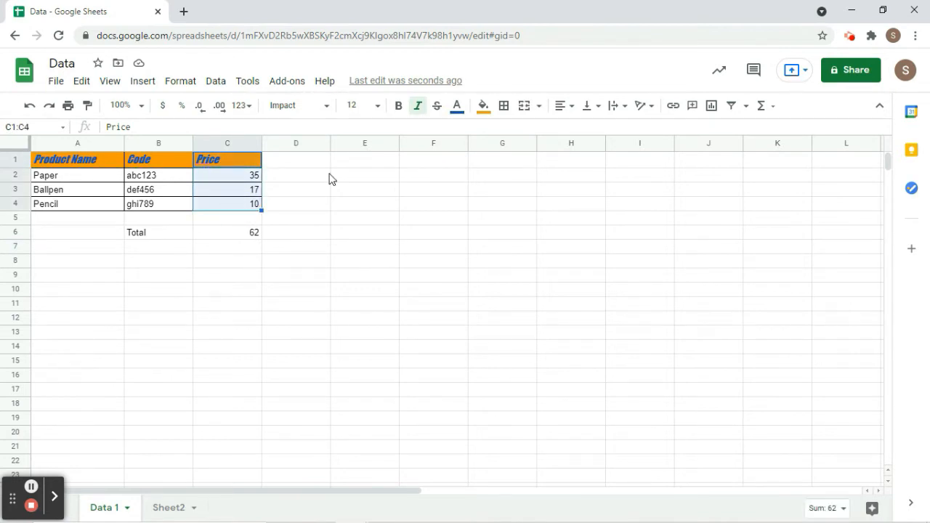
click(712, 110)
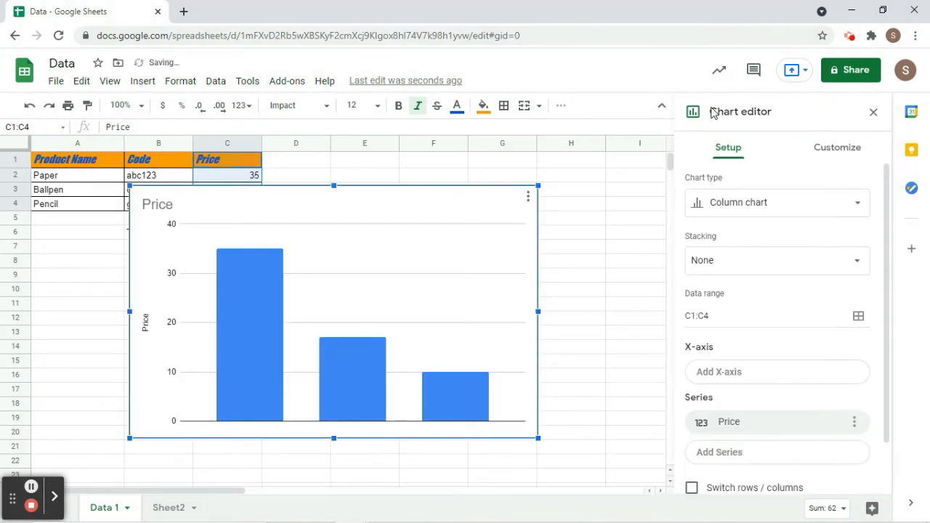
drag(371, 197, 388, 253)
scroll(388, 258, down, 1)
scroll(388, 257, down, 1)
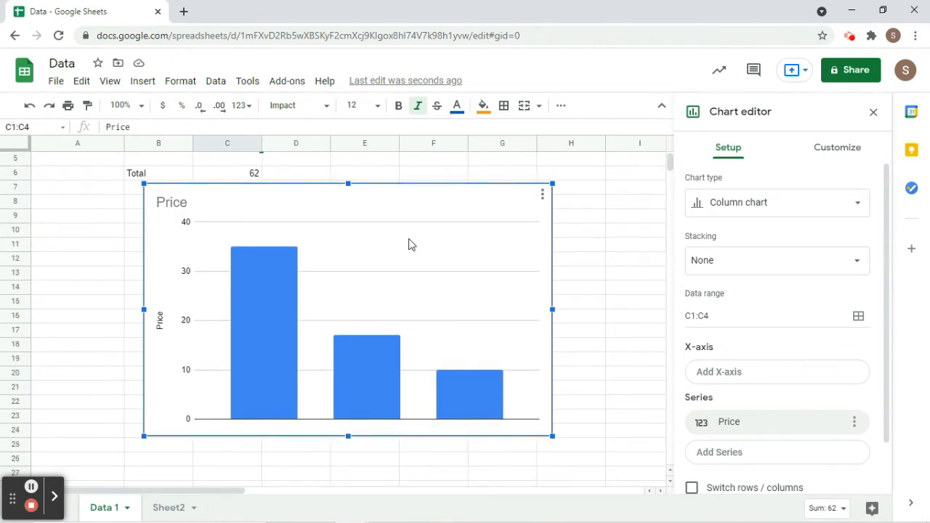
Change the chart type to a horizontal bar chart.
click(765, 212)
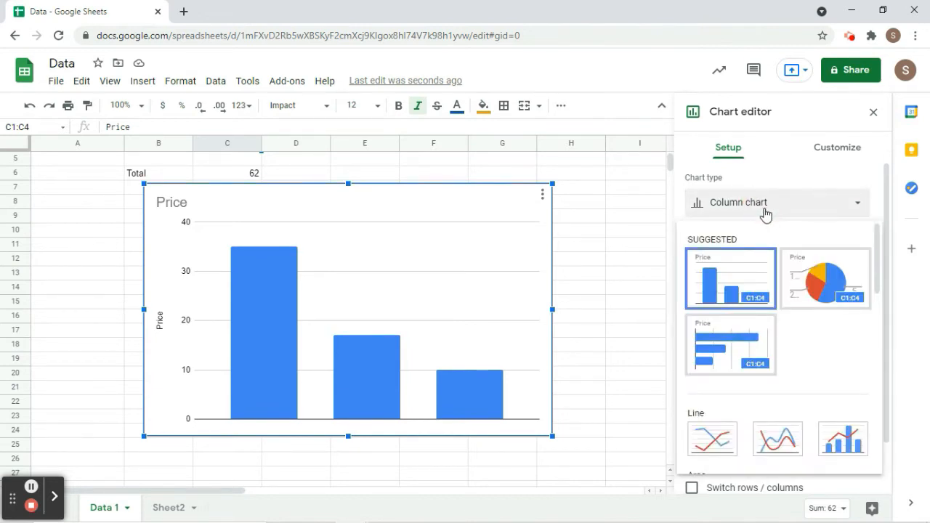
click(809, 283)
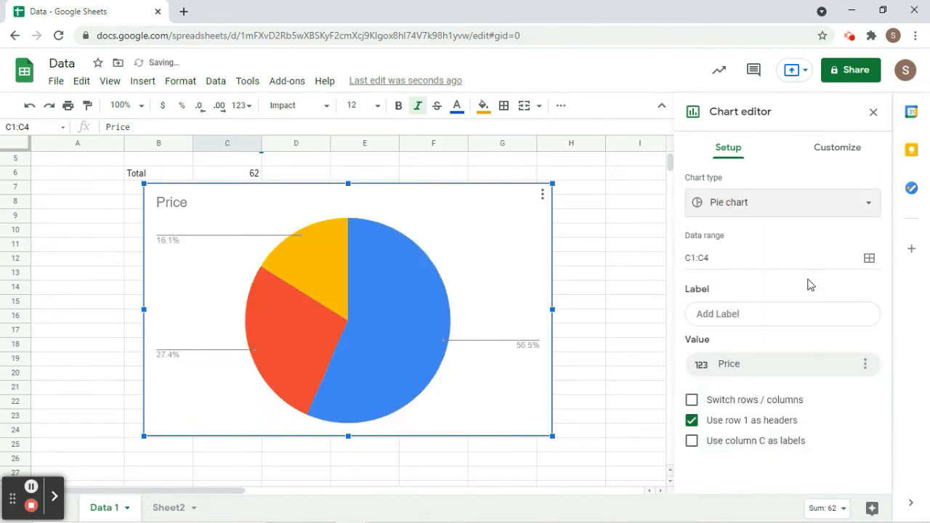
click(735, 205)
click(703, 343)
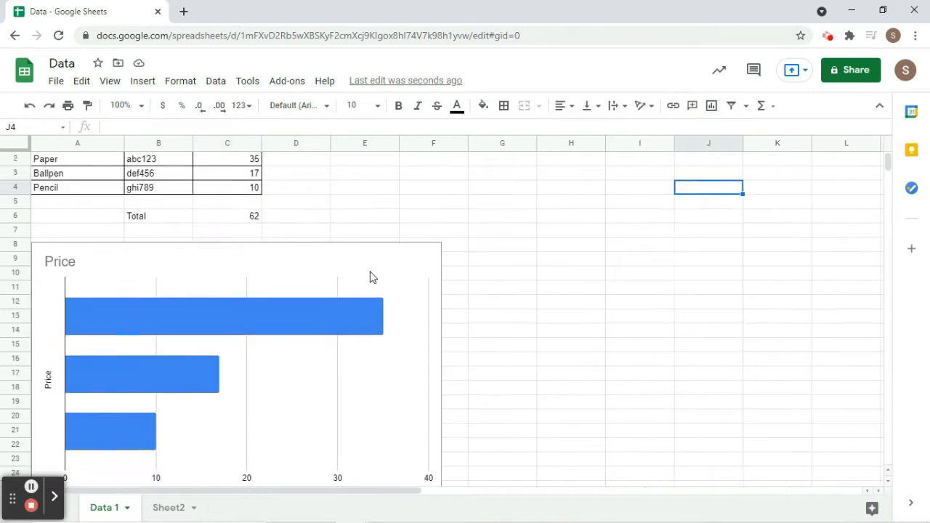
scroll(370, 277, up, 1)
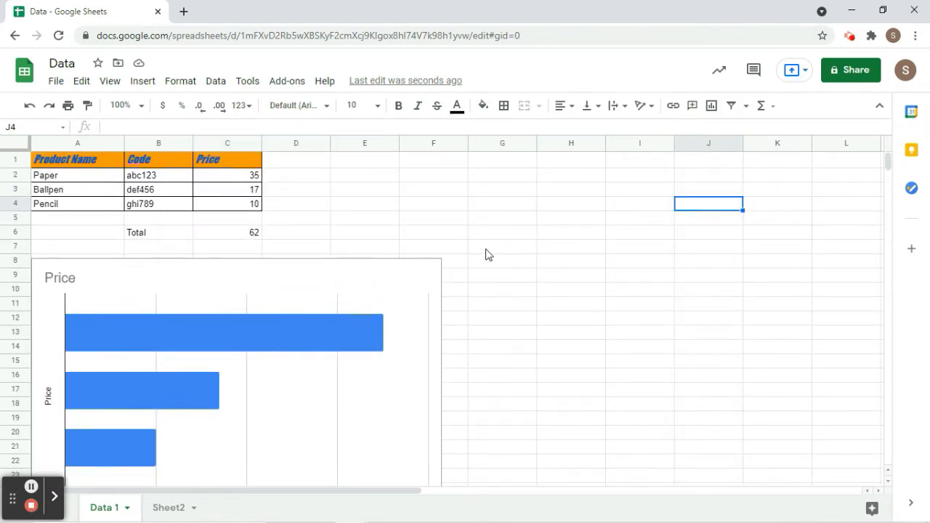
click(385, 177)
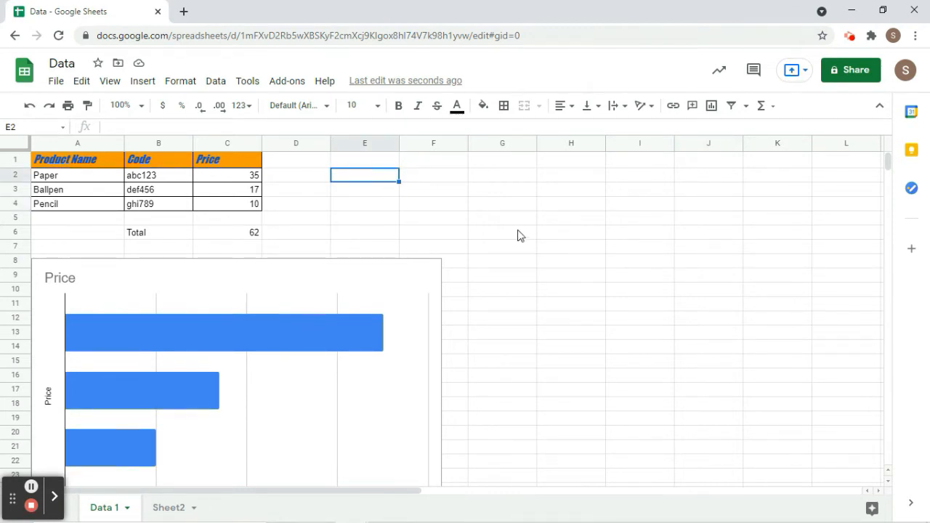
shift+click(518, 234)
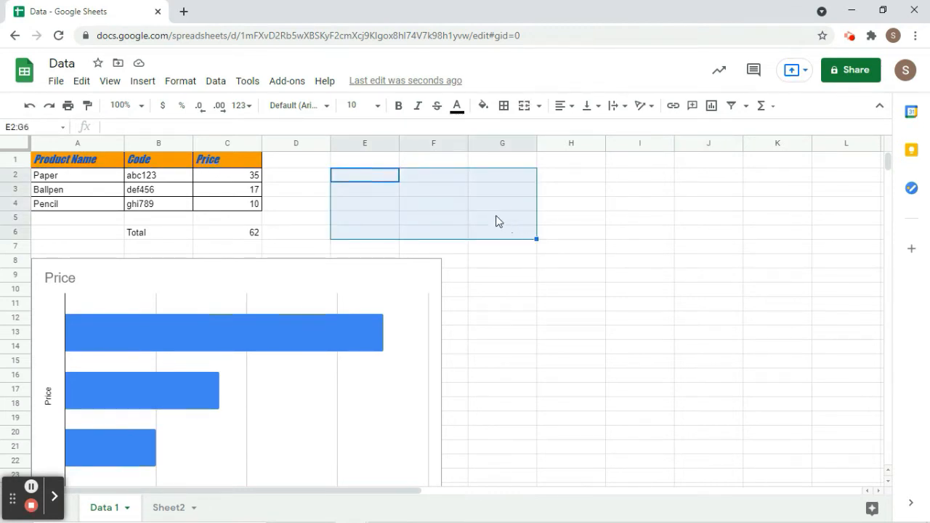
click(178, 85)
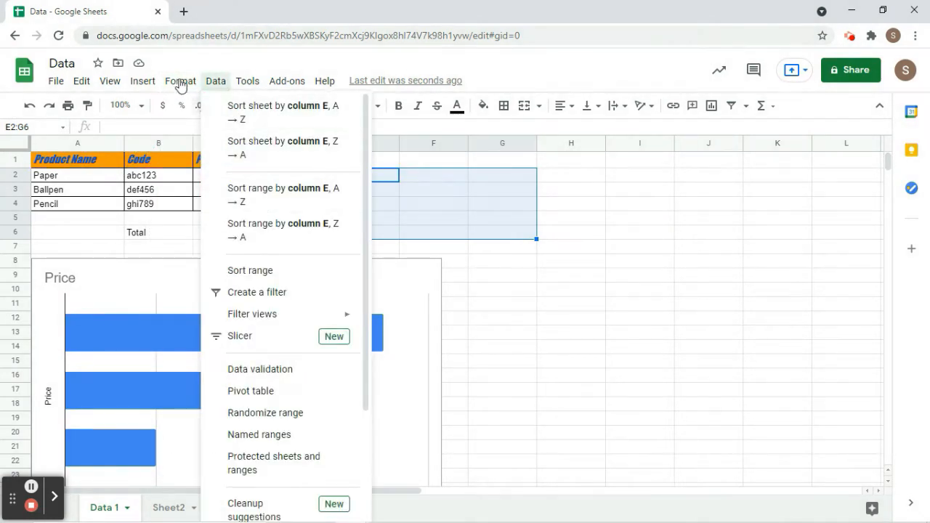
click(222, 328)
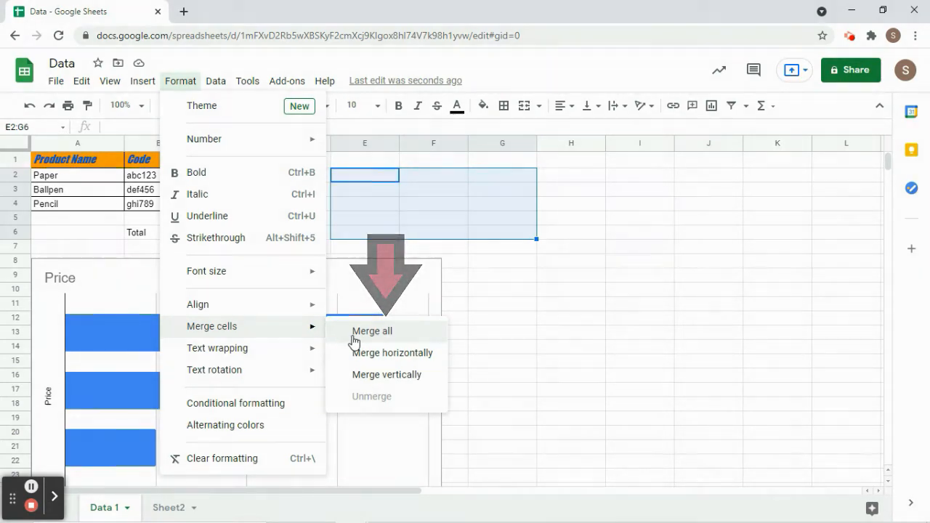
click(353, 339)
click(290, 228)
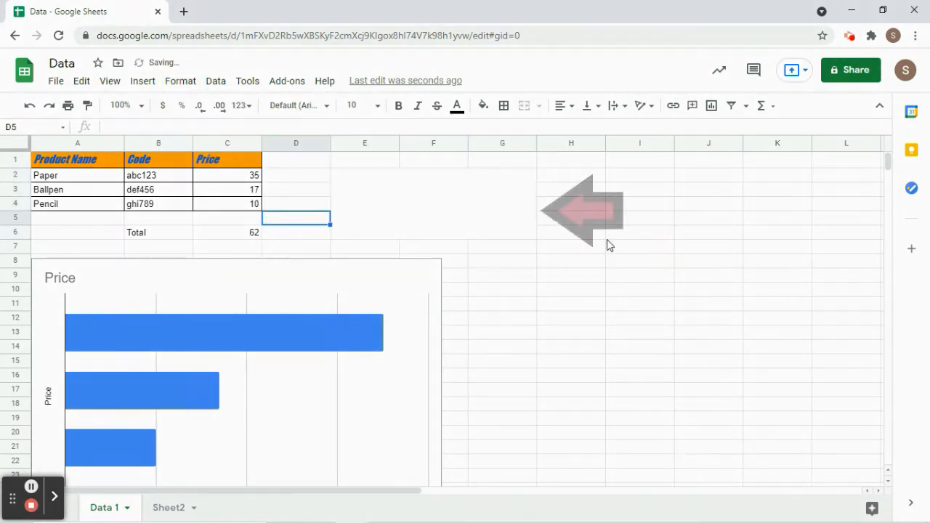
click(416, 218)
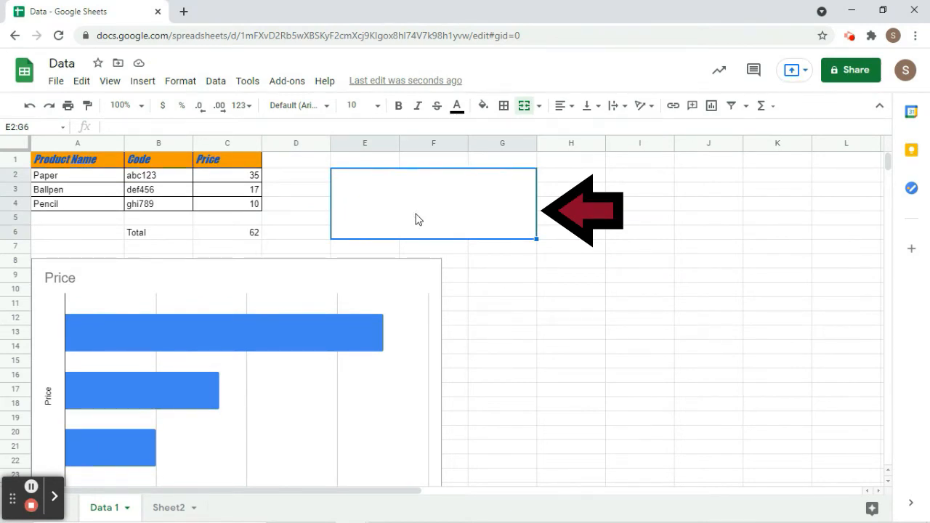
click(31, 487)
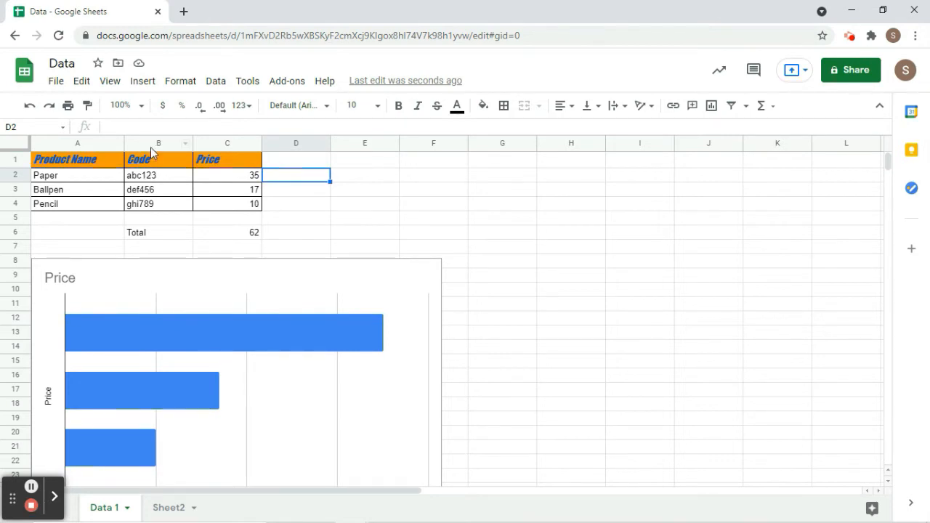
Insert an empty row above Paper in row 2, pushing Total down to row 7.
click(134, 83)
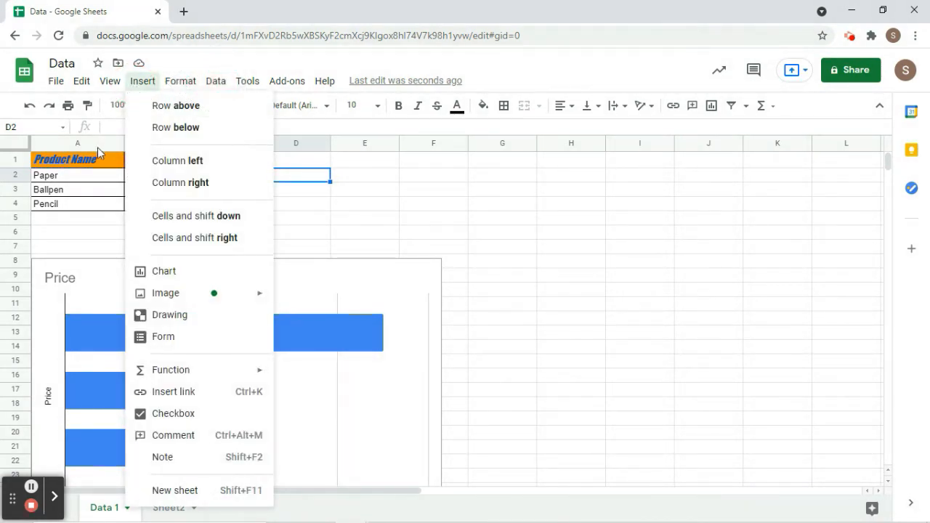
click(82, 177)
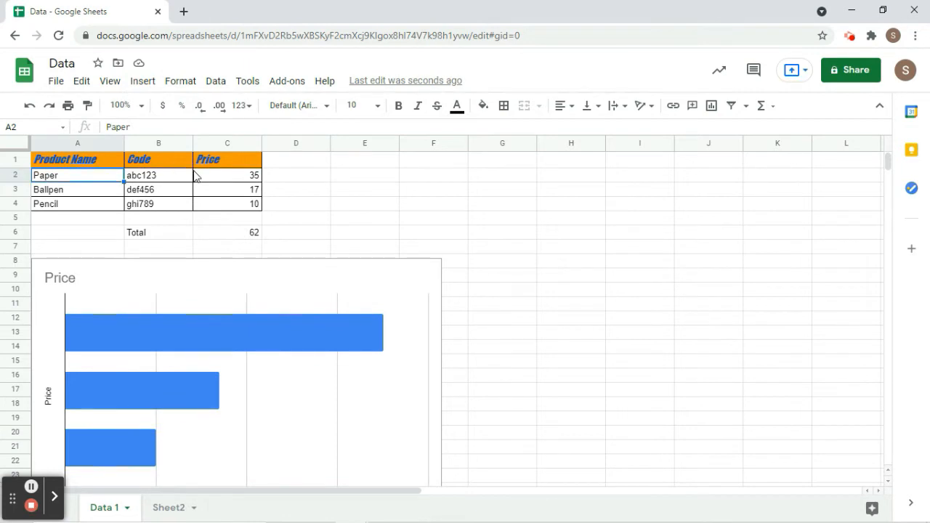
click(143, 83)
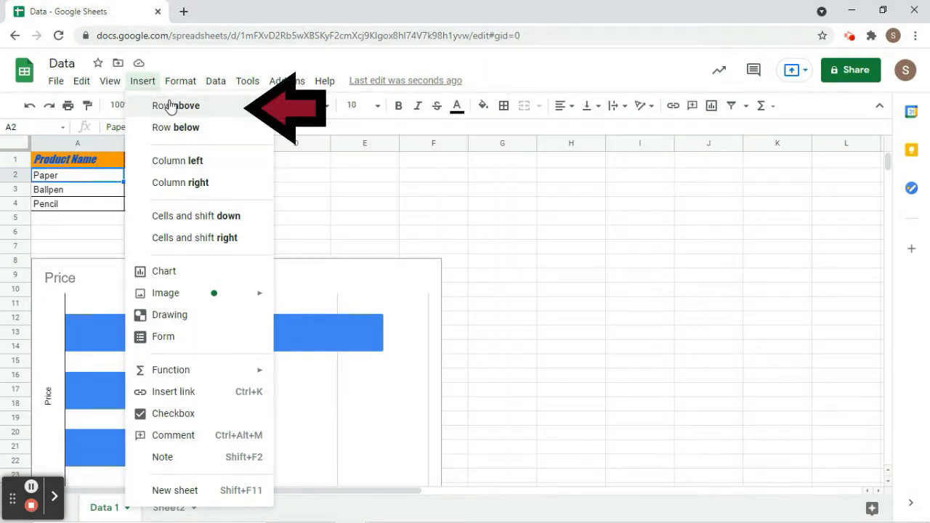
click(225, 108)
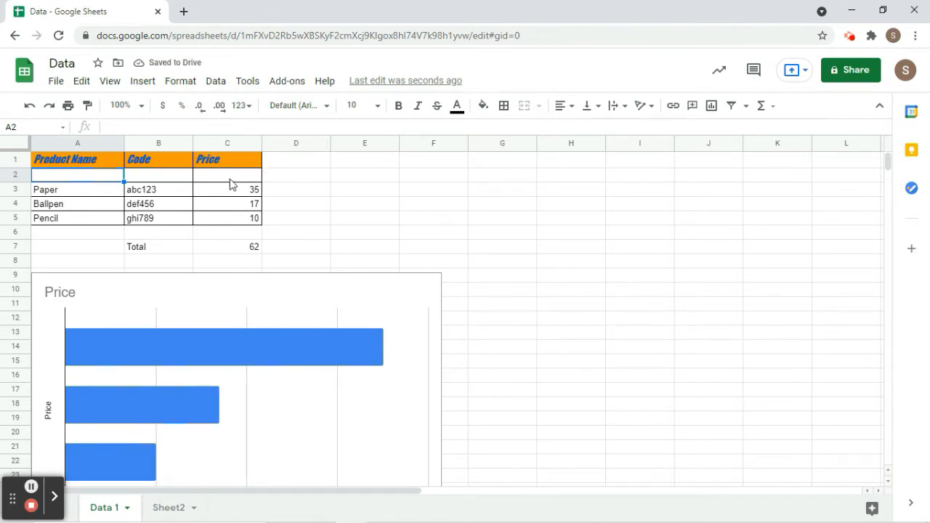
click(195, 203)
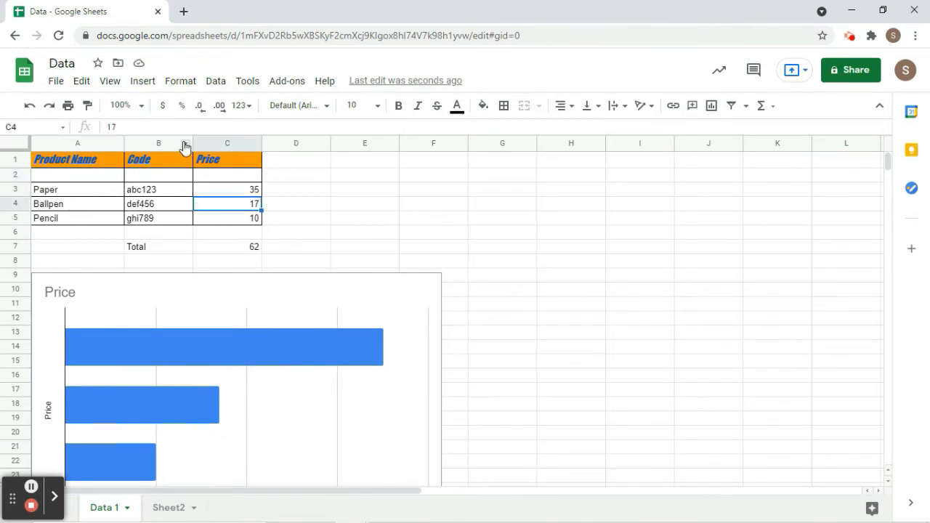
right_click(184, 144)
click(120, 152)
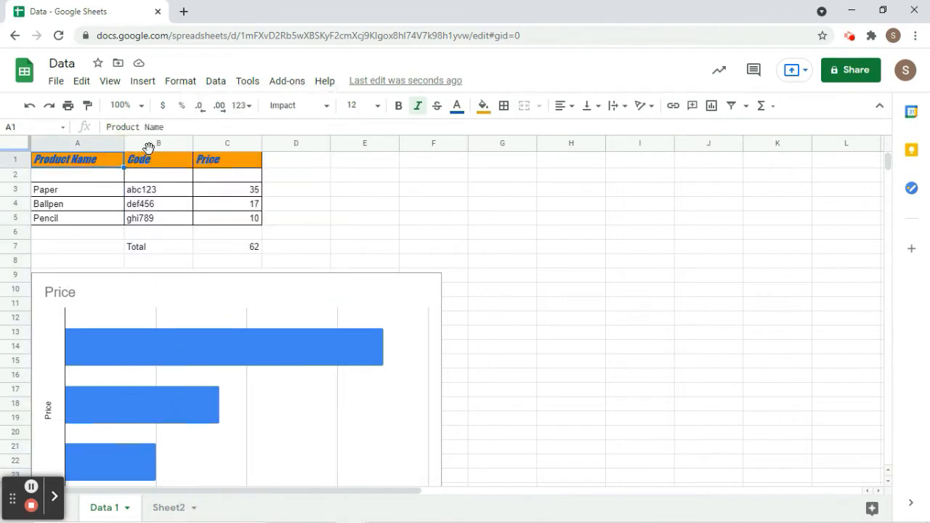
Insert an empty column left of column A, moving the table into B–D.
click(139, 83)
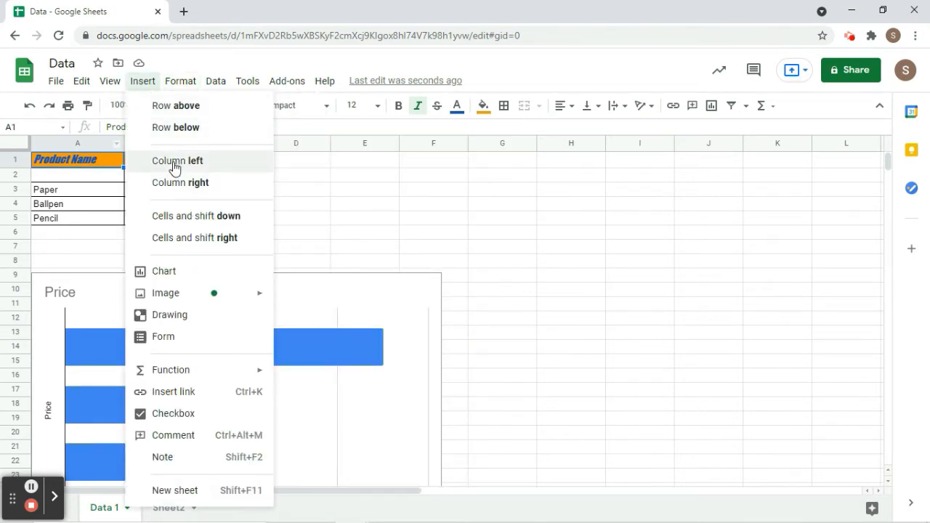
click(174, 167)
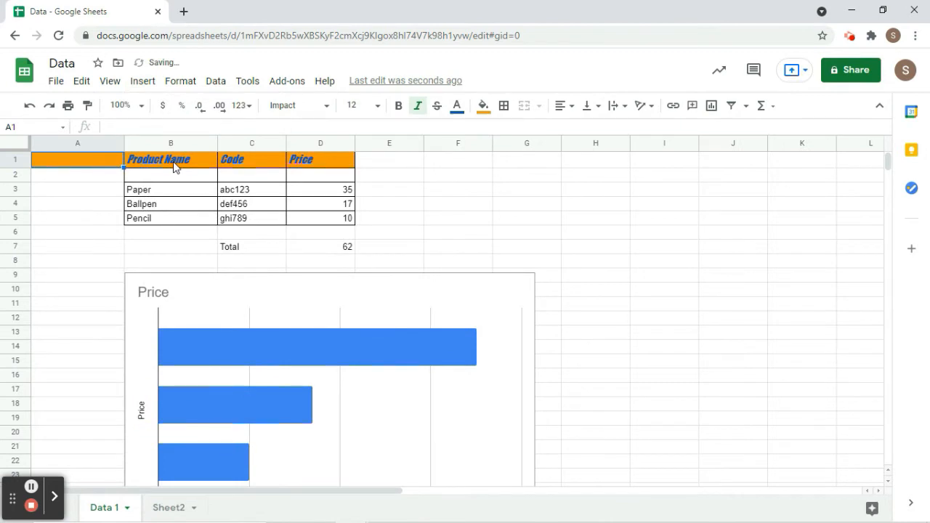
click(92, 218)
click(85, 138)
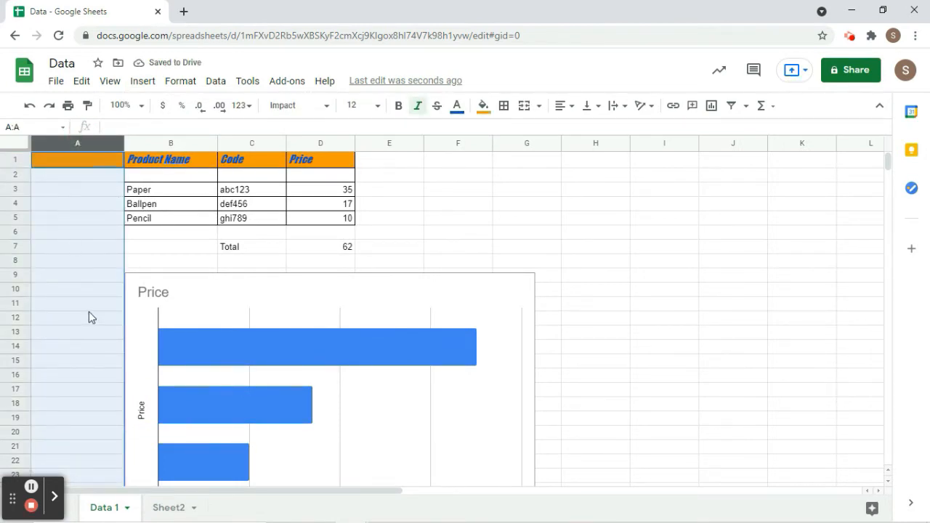
click(380, 230)
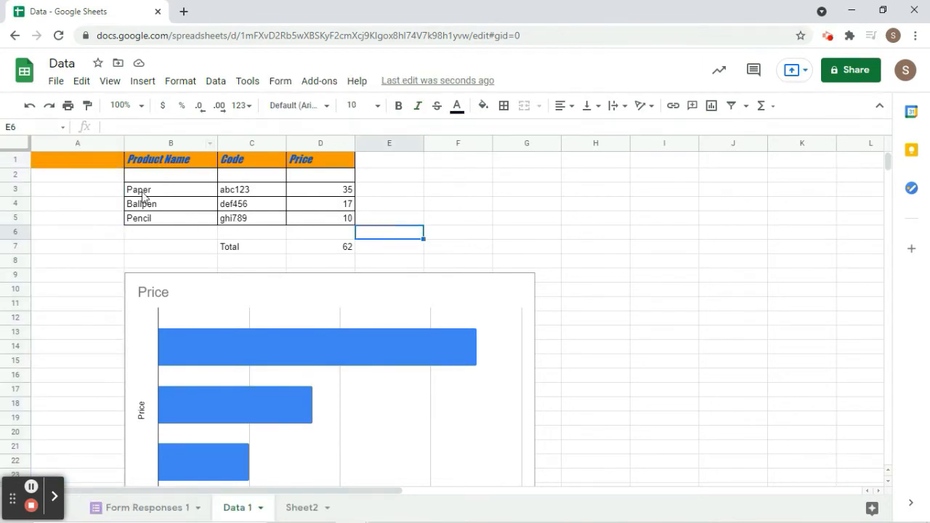
Start a new drawing and draw an oval ellipse on the canvas.
click(145, 84)
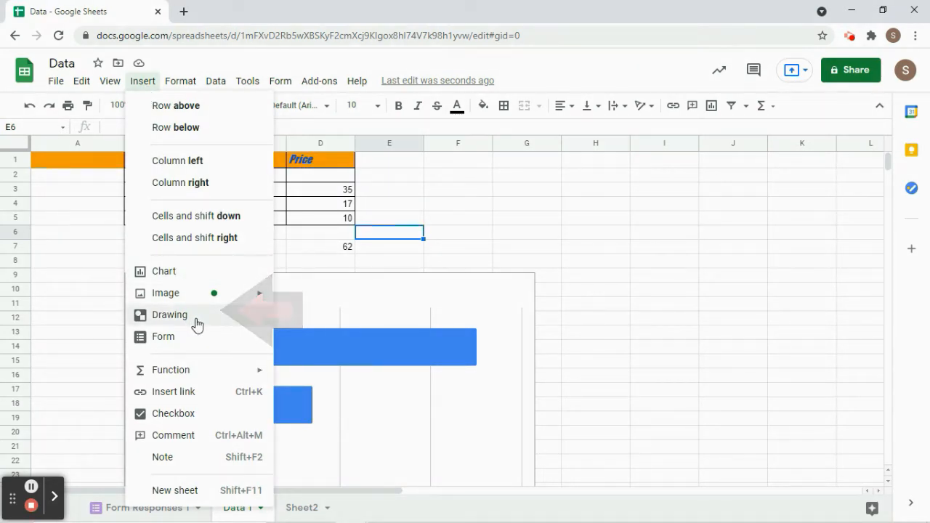
click(172, 321)
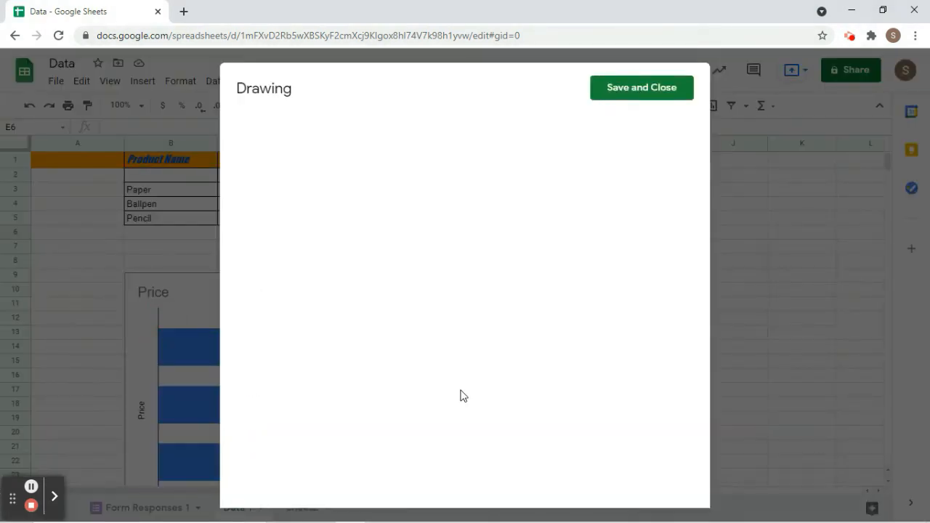
click(419, 131)
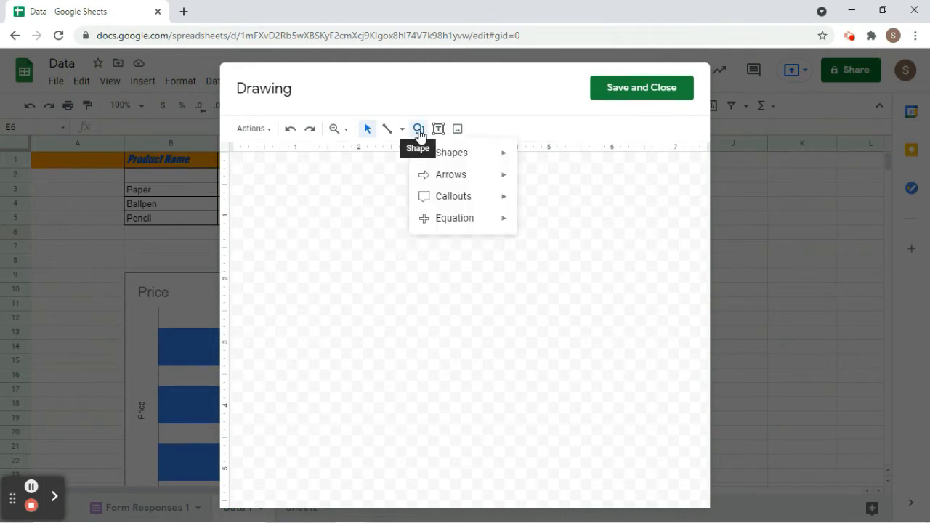
mouse_move(436, 156)
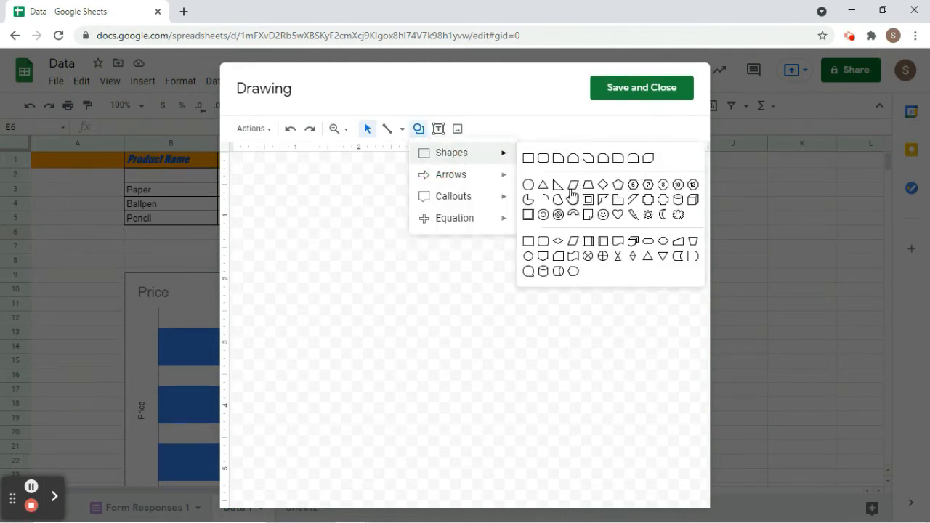
click(530, 188)
drag(305, 243, 474, 388)
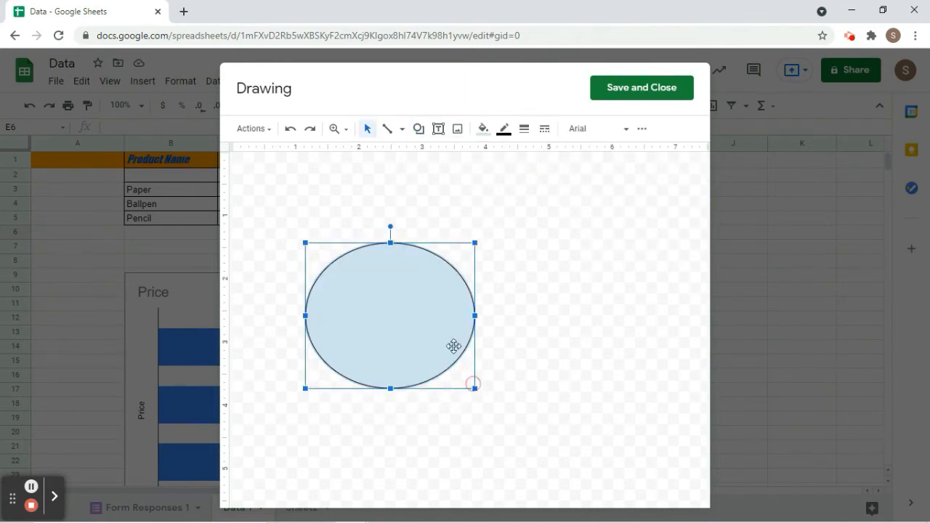
Draw a triangle directly below the ellipse, then save and close the drawing.
click(417, 130)
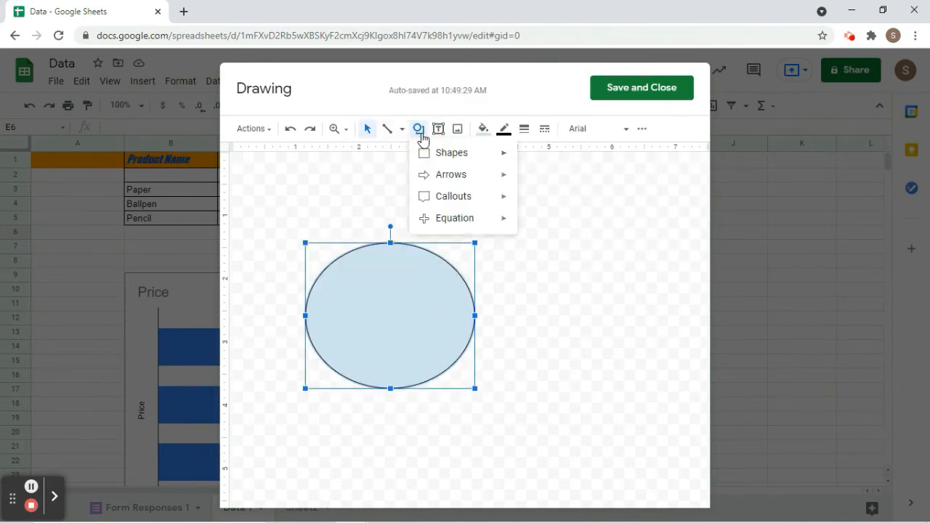
mouse_move(433, 154)
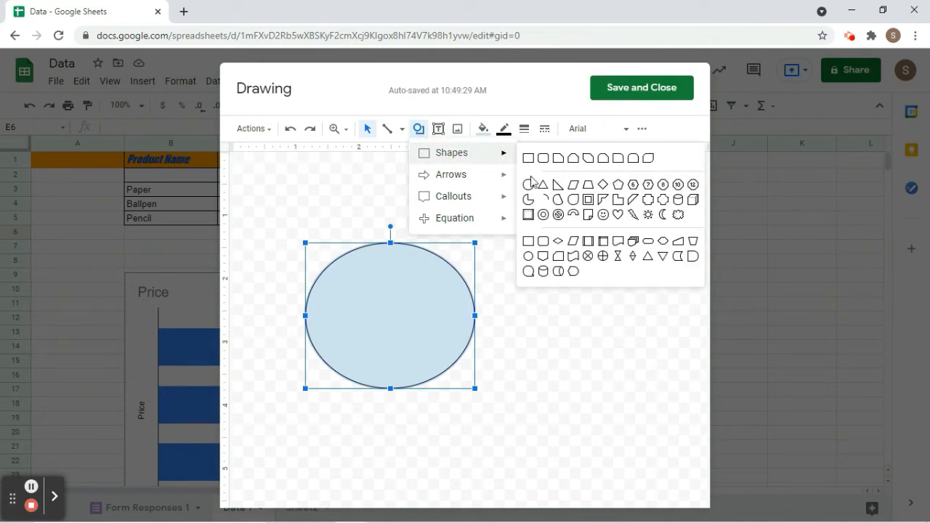
click(549, 186)
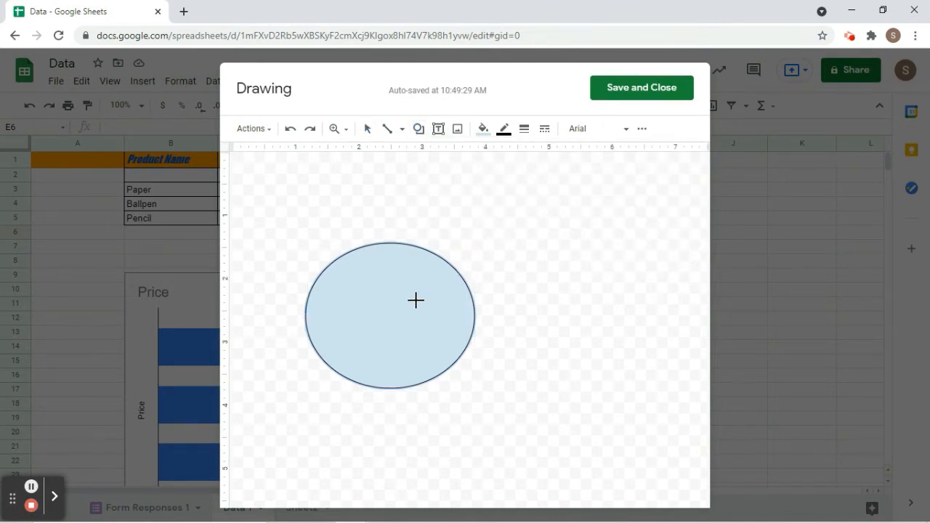
drag(345, 297, 439, 371)
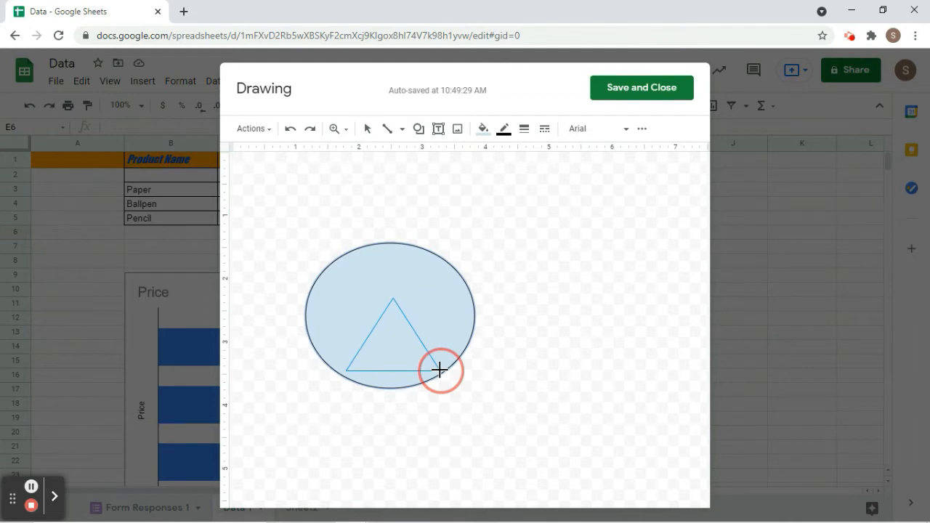
drag(388, 339, 385, 432)
click(589, 353)
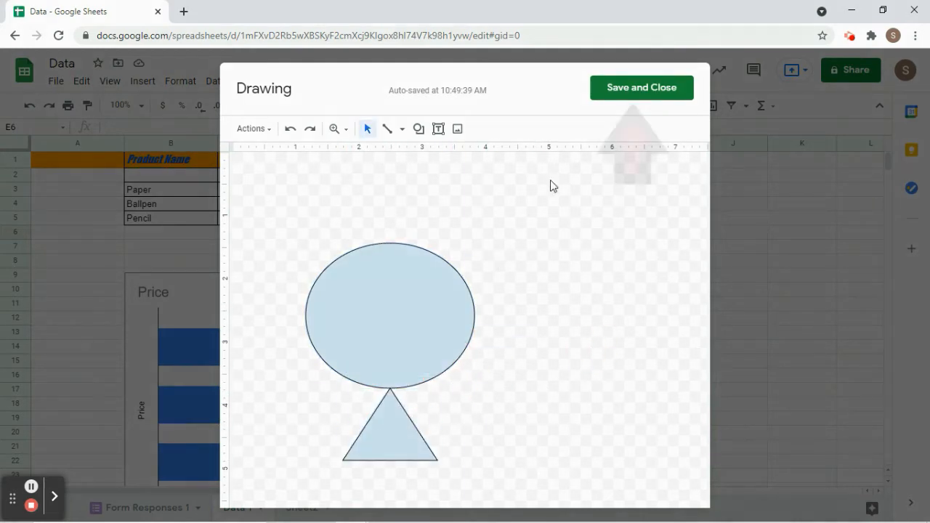
click(632, 87)
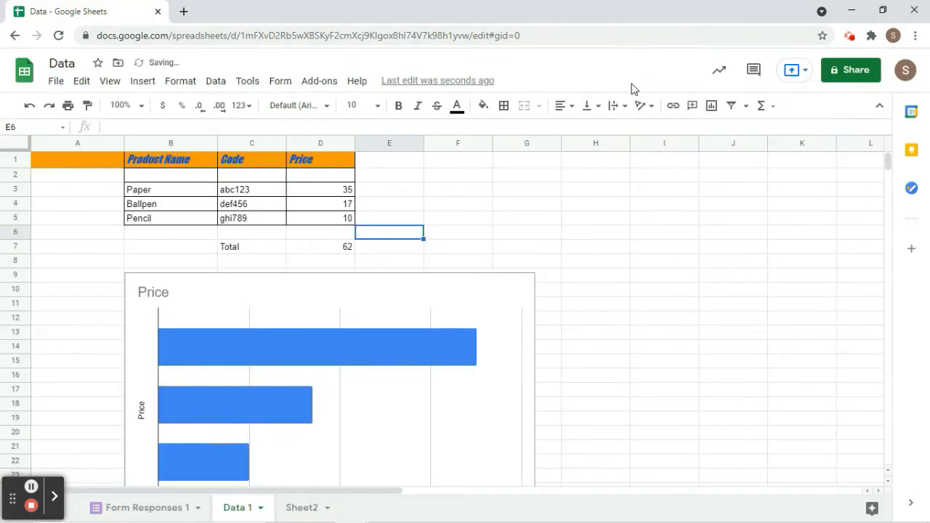
Nudge the ellipse-and-triangle drawing right and down over the Price chart's right side.
click(533, 294)
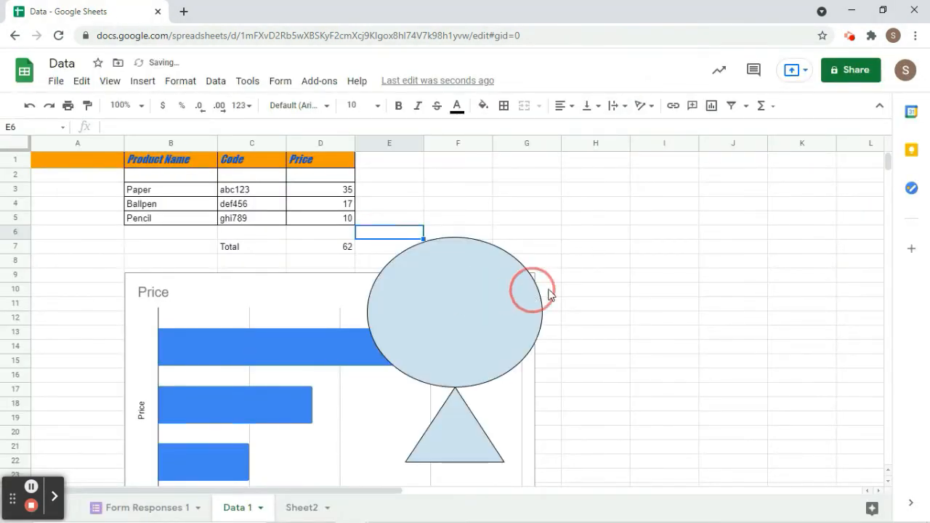
click(468, 273)
click(594, 281)
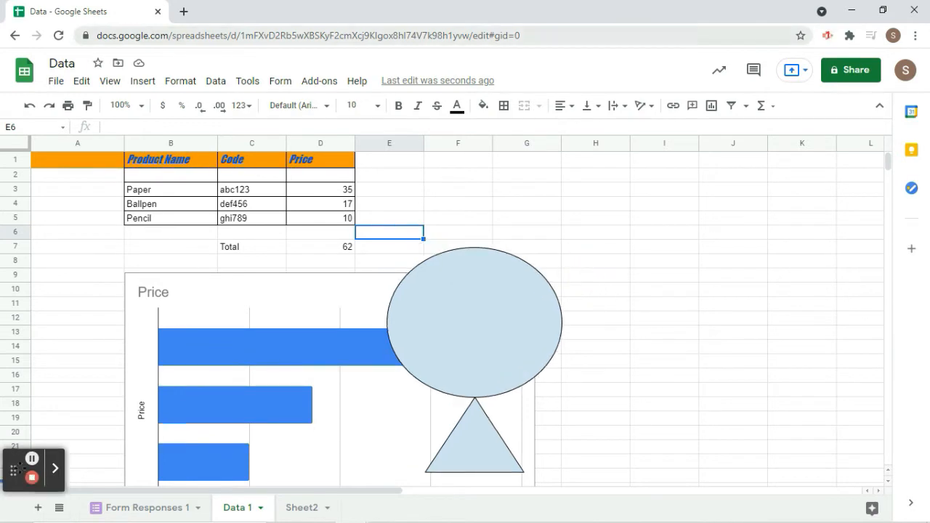
drag(18, 467, 18, 447)
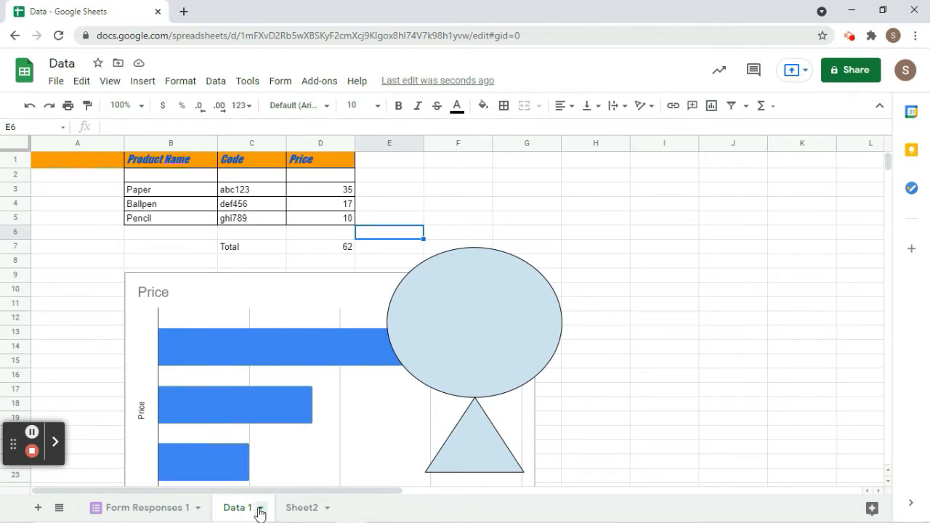
Protect the Data 1 sheet with editing restricted to Only you.
click(260, 508)
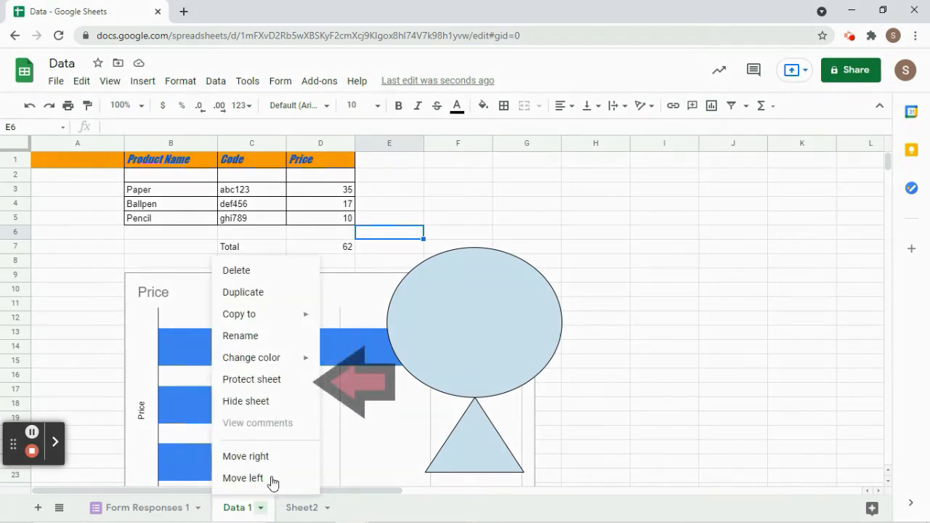
click(244, 379)
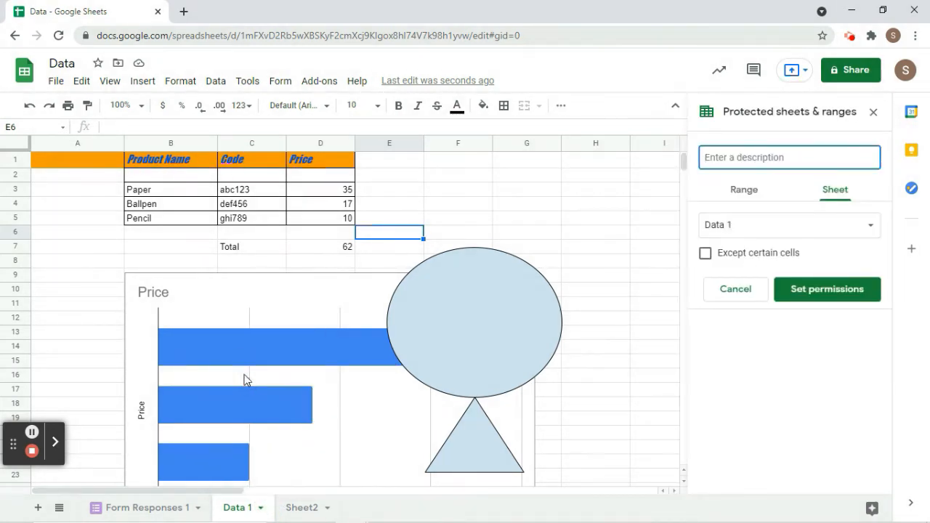
click(806, 290)
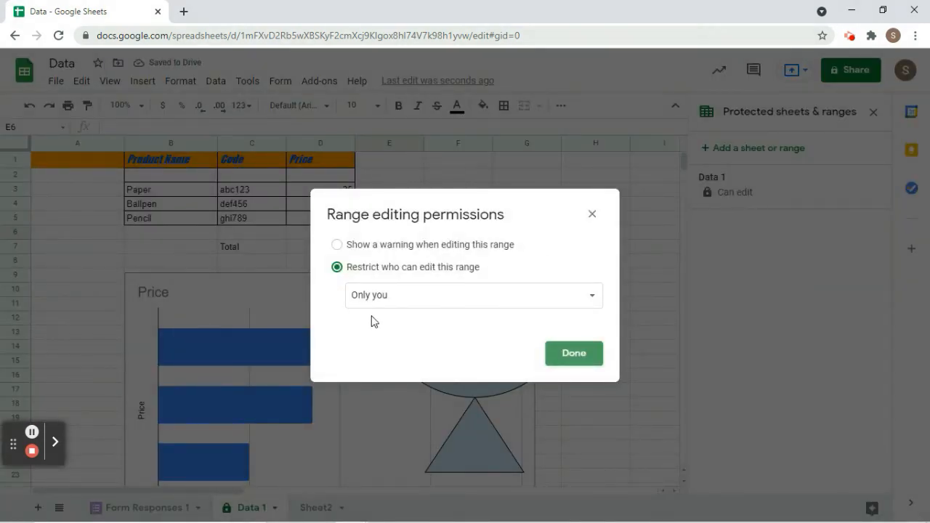
click(350, 297)
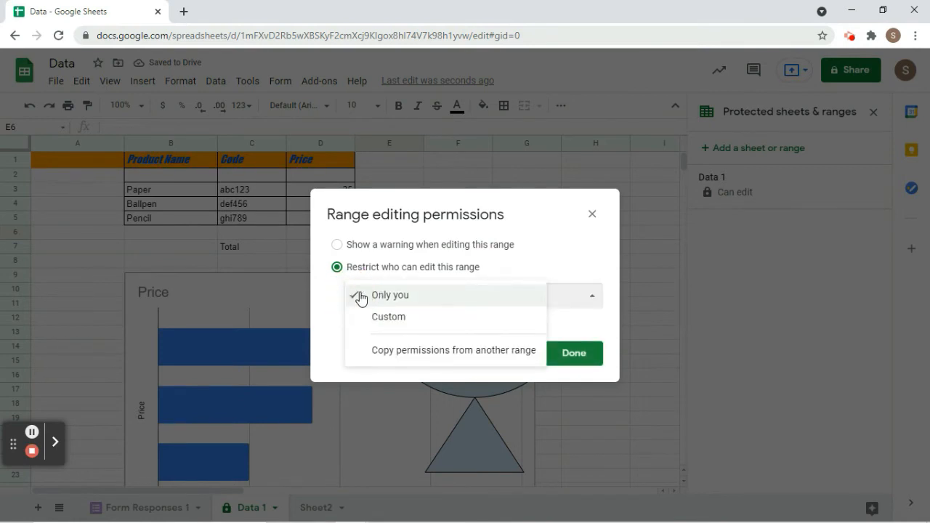
click(581, 259)
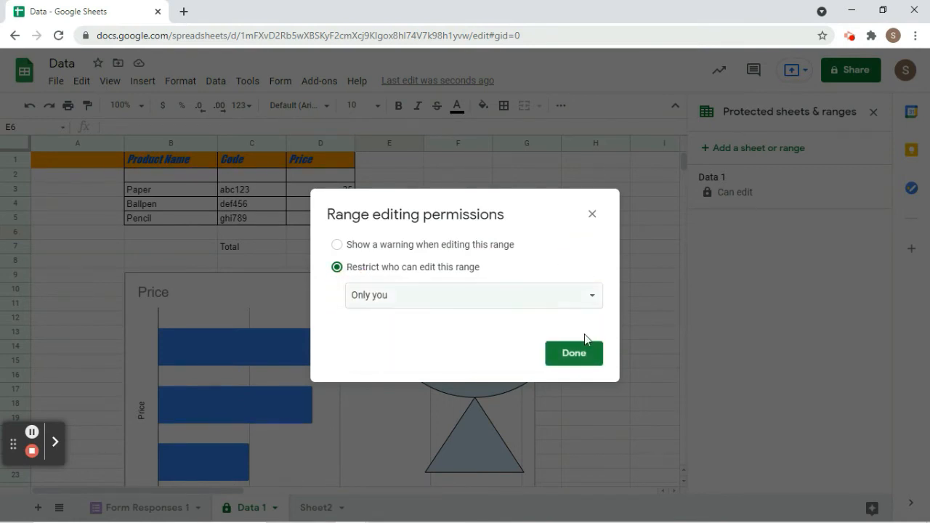
click(566, 356)
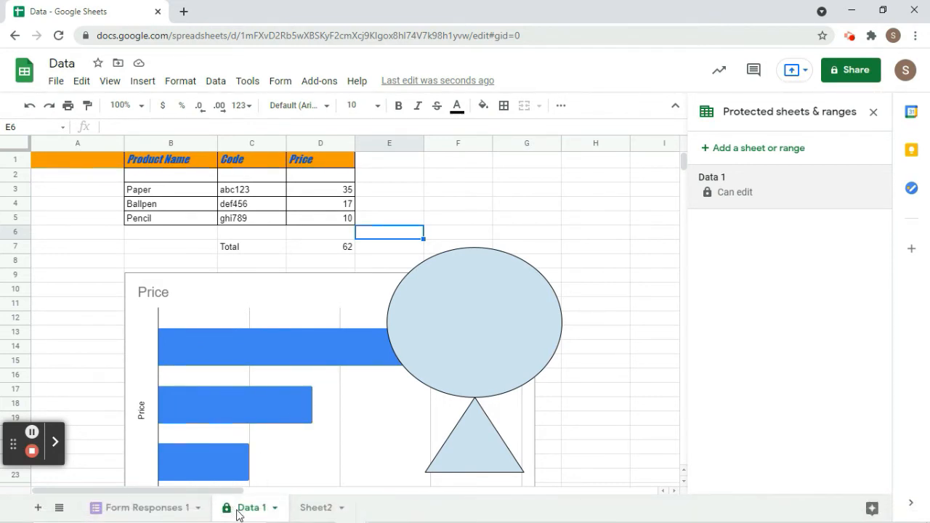
Close the Protected sheets & ranges sidebar, then open and dismiss the Share dialog.
click(33, 434)
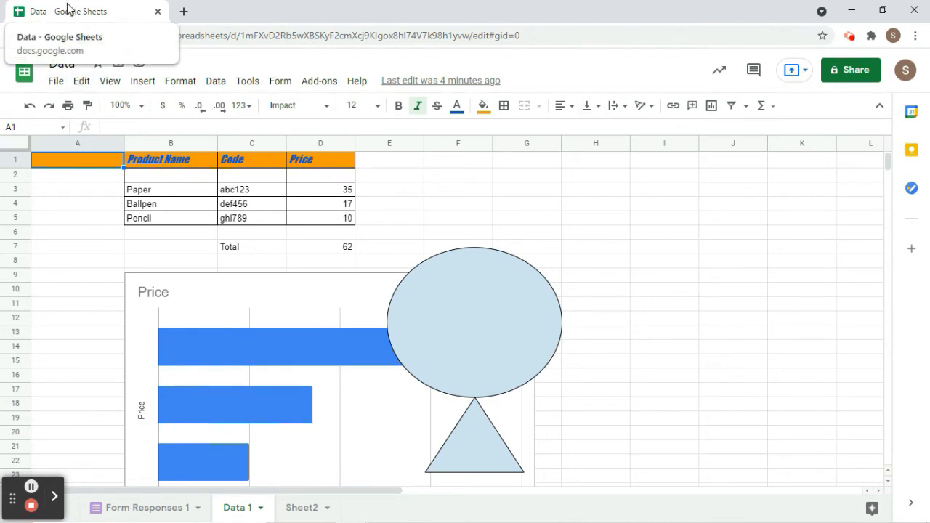
click(56, 82)
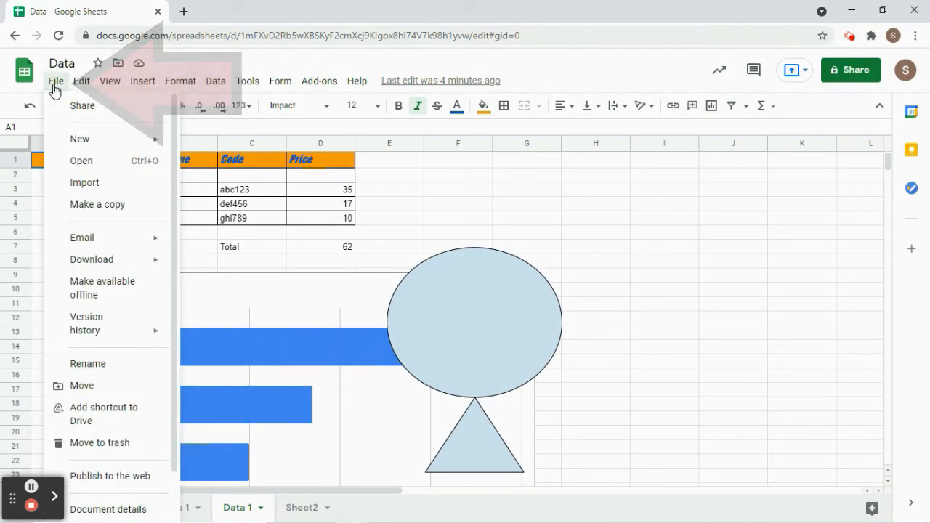
click(57, 102)
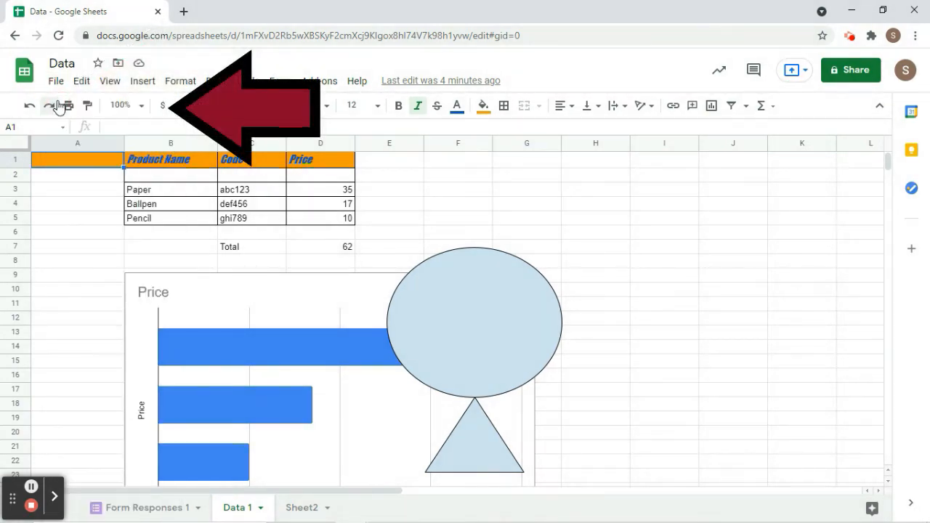
click(729, 251)
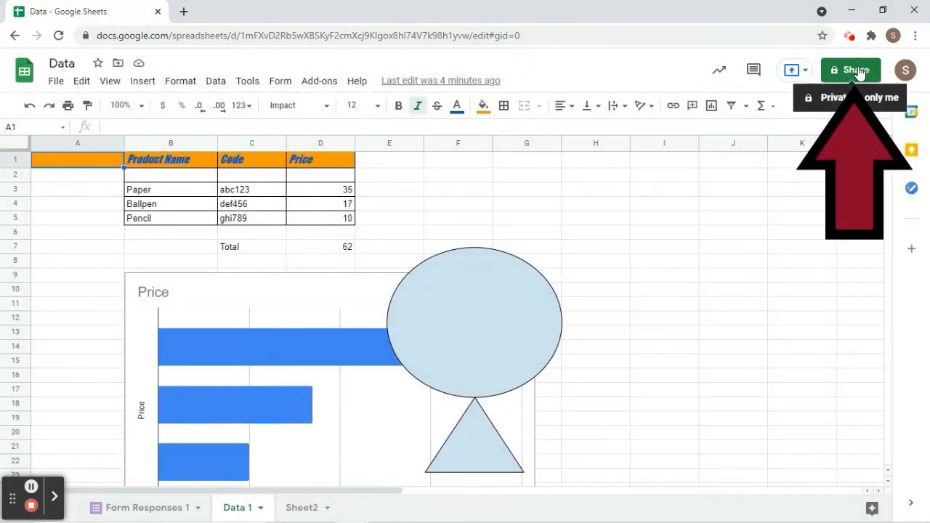
Share Data with the collaborator as Editor and switch to their Gmail window.
click(859, 70)
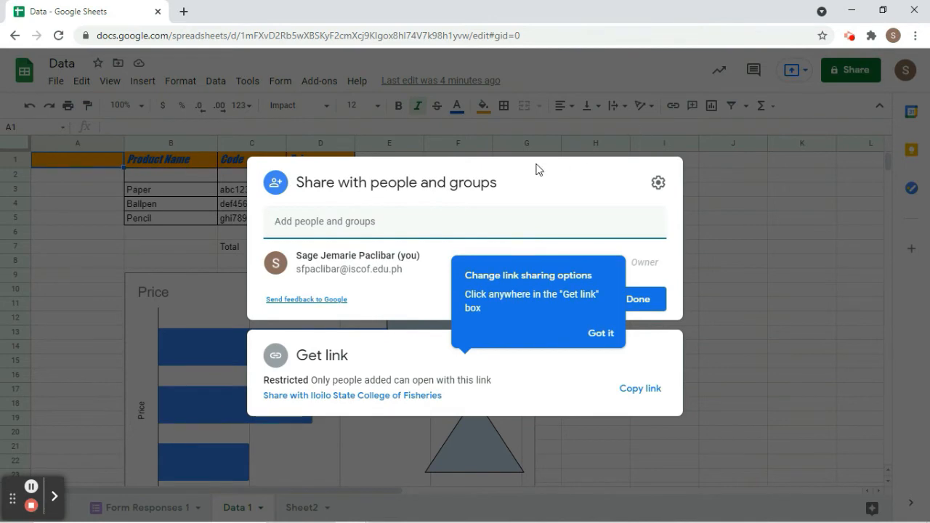
click(385, 212)
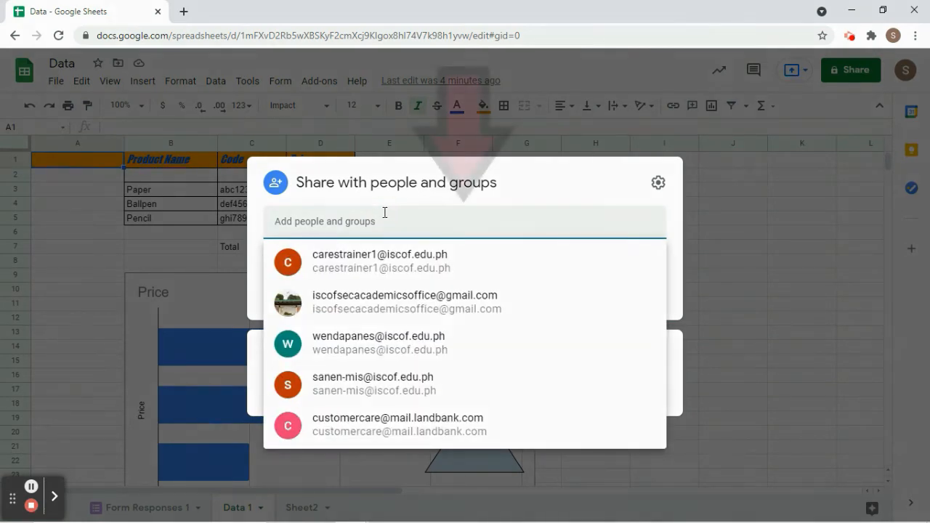
text(care)
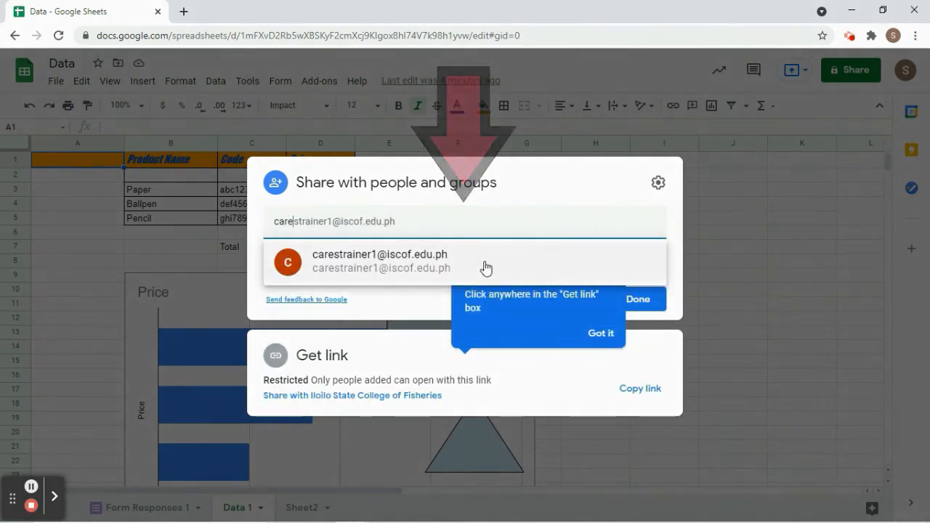
click(484, 266)
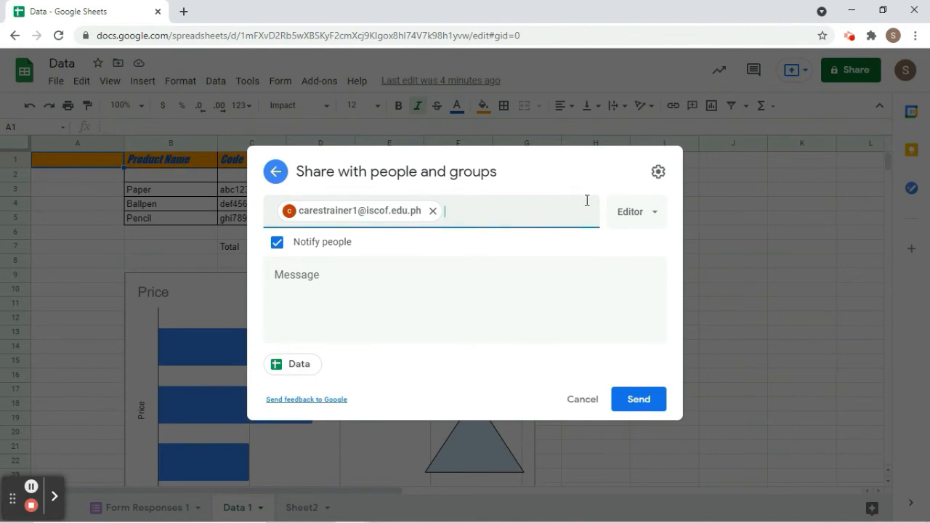
click(631, 213)
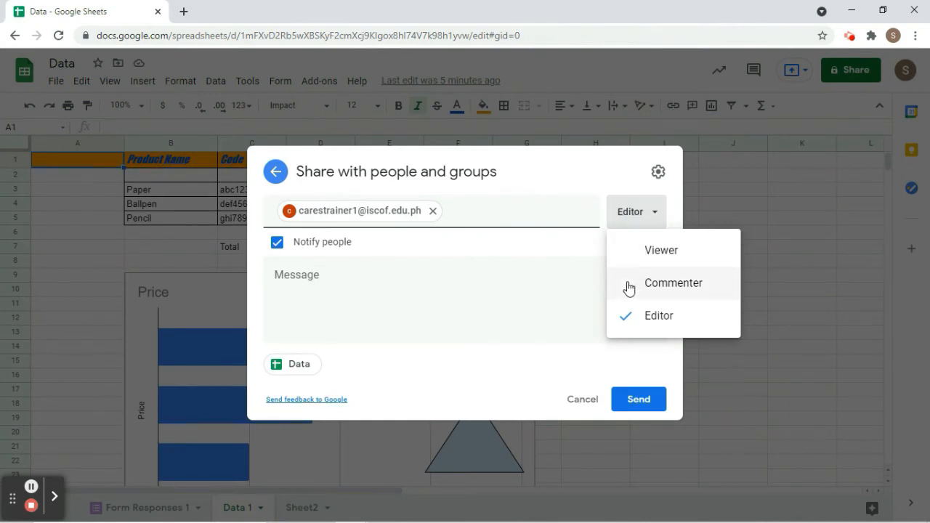
click(545, 291)
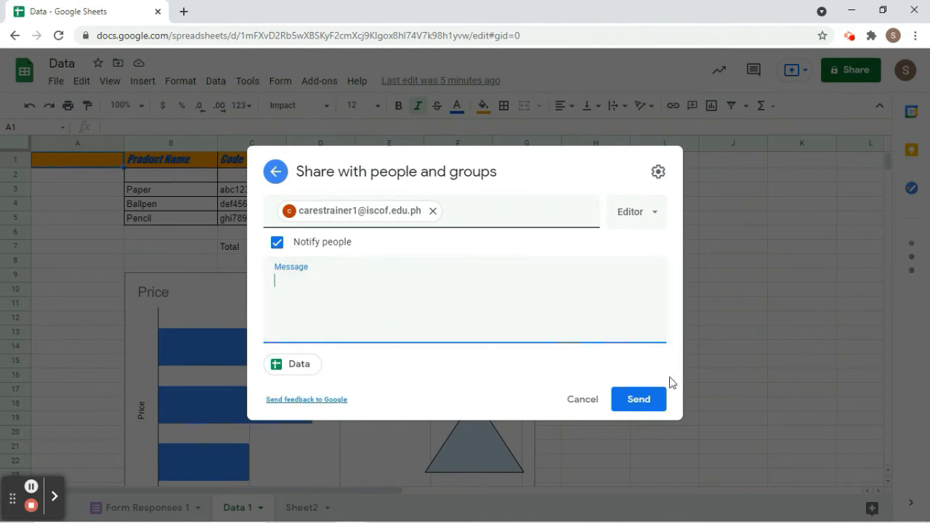
click(629, 399)
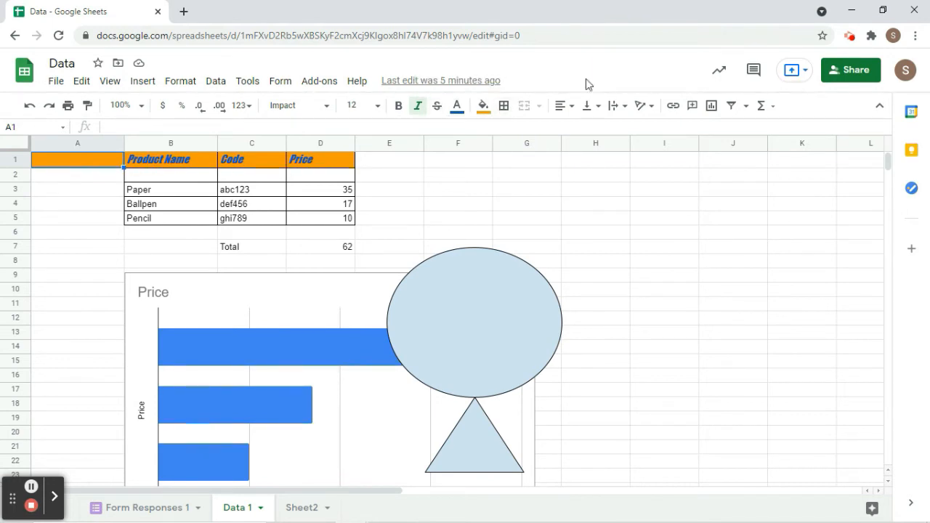
click(31, 507)
key(alt+Tab)
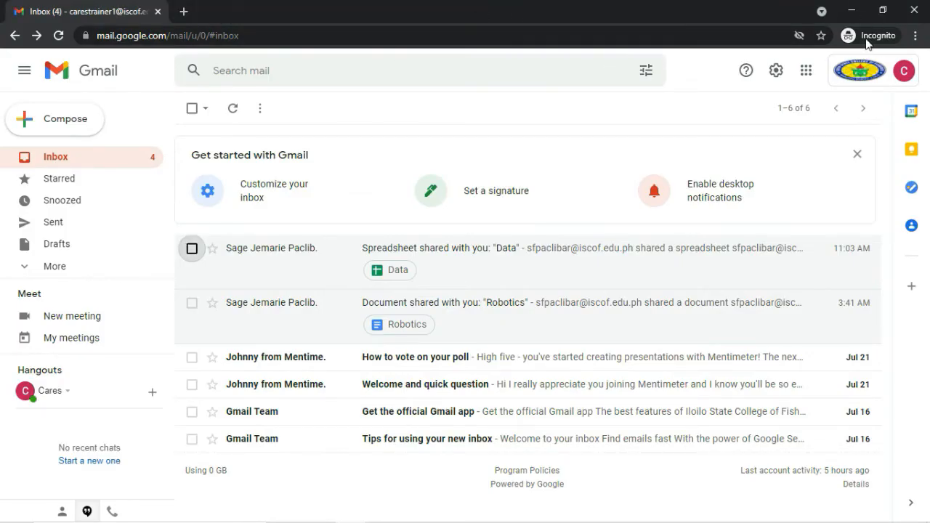
Open the 'Spreadsheet shared with you: Data' email and launch the Data spreadsheet from it.
click(909, 78)
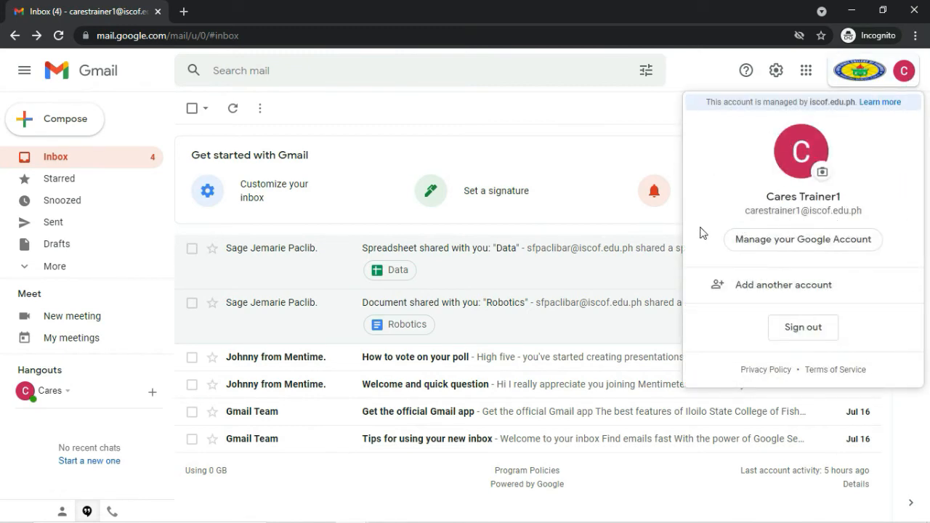
click(614, 116)
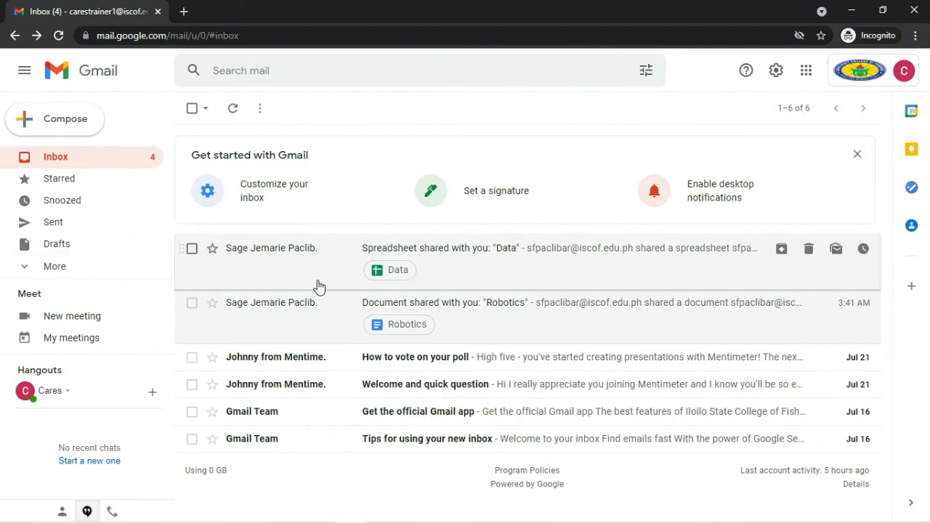
click(442, 262)
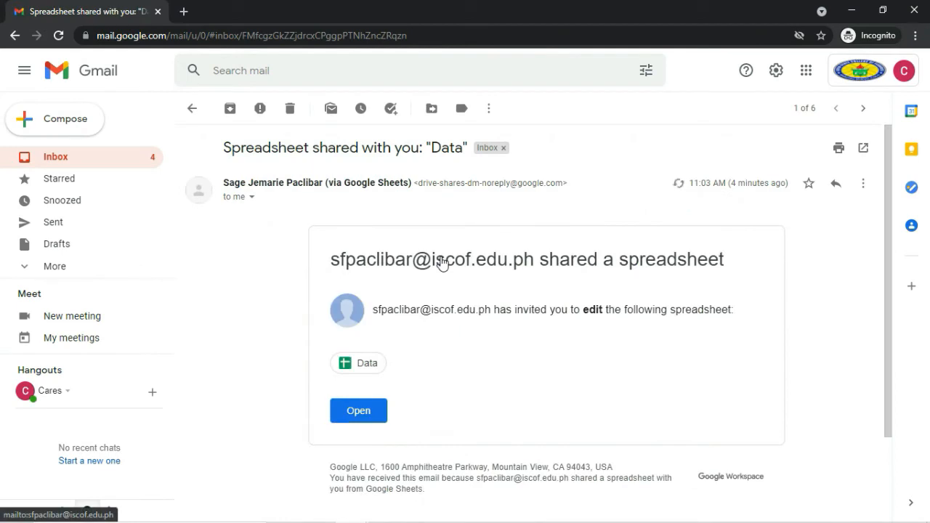
scroll(441, 262, down, 3)
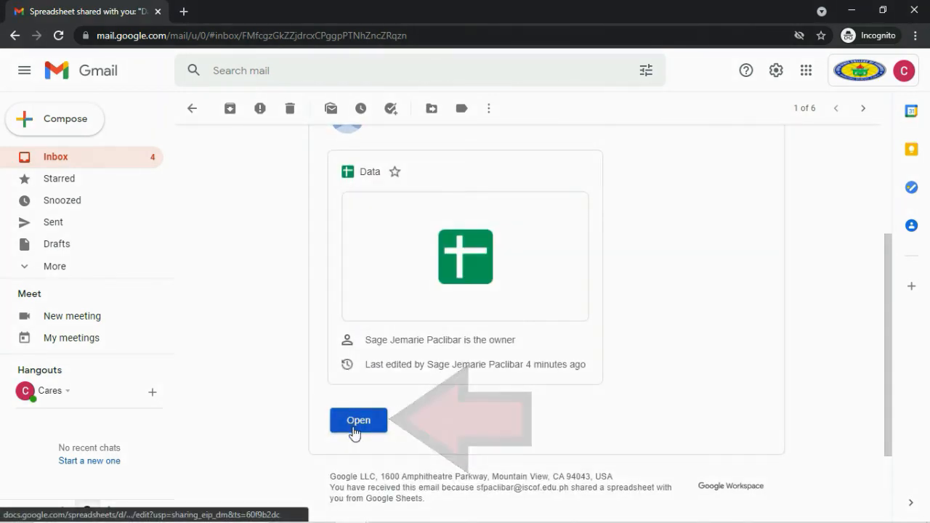
click(355, 429)
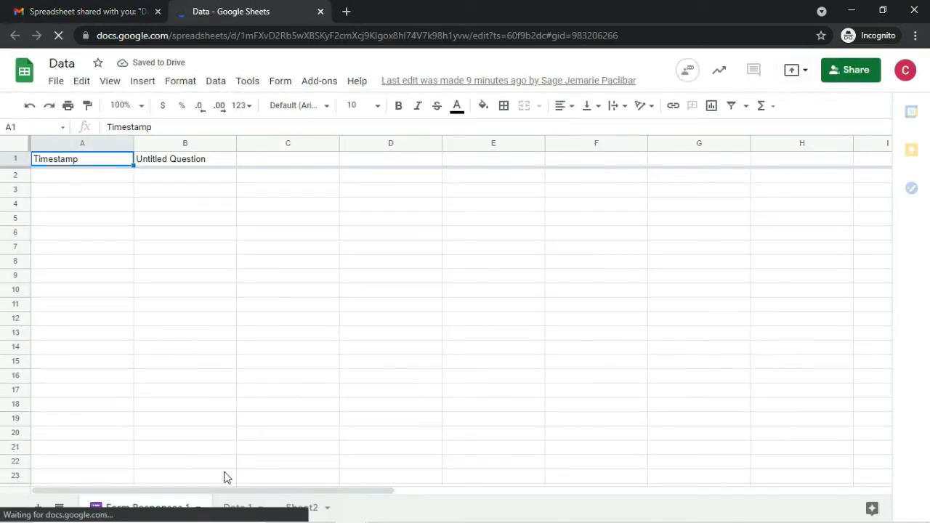
On the Data 1 sheet, post the comment 'I want more data', then return to the owner's window.
click(242, 508)
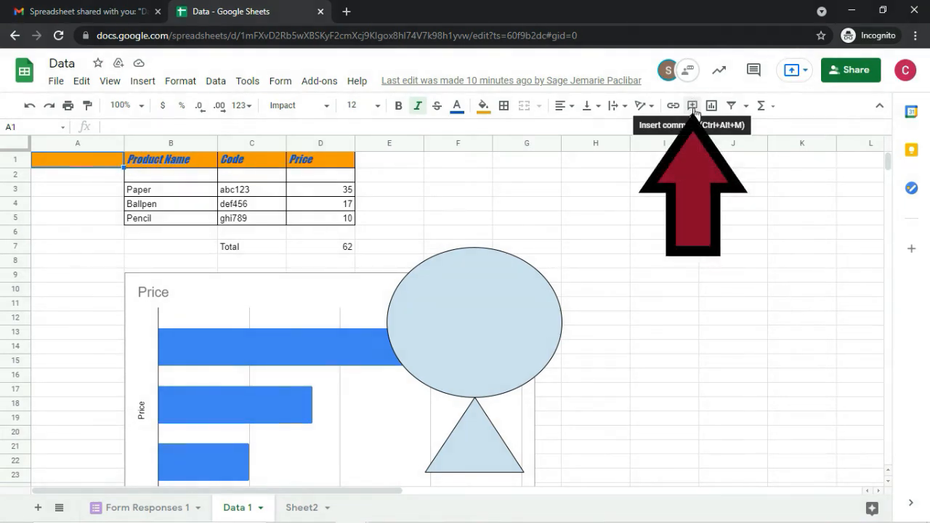
click(692, 106)
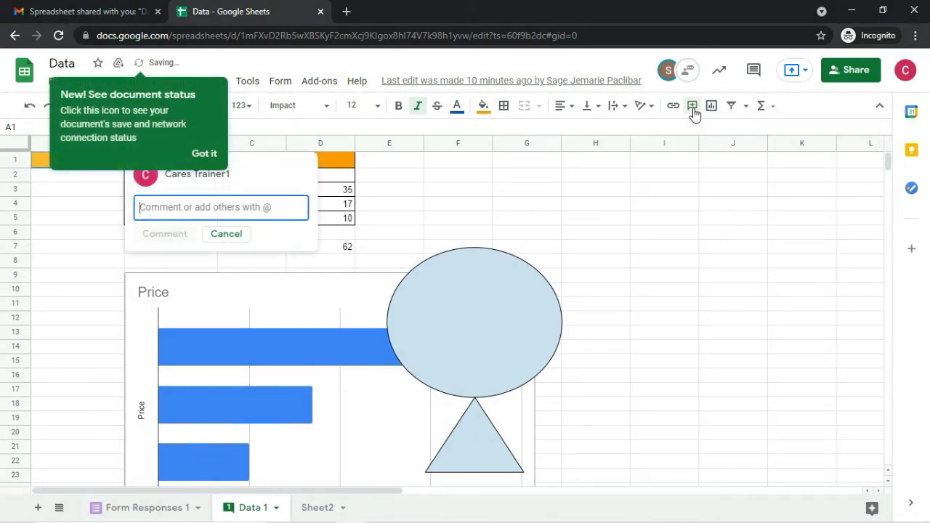
click(208, 155)
click(204, 154)
click(175, 207)
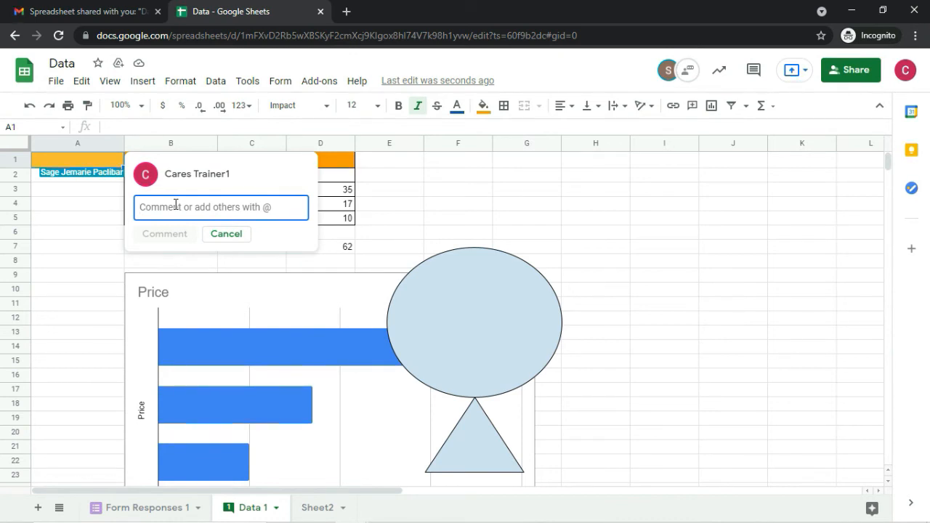
text(I wan)
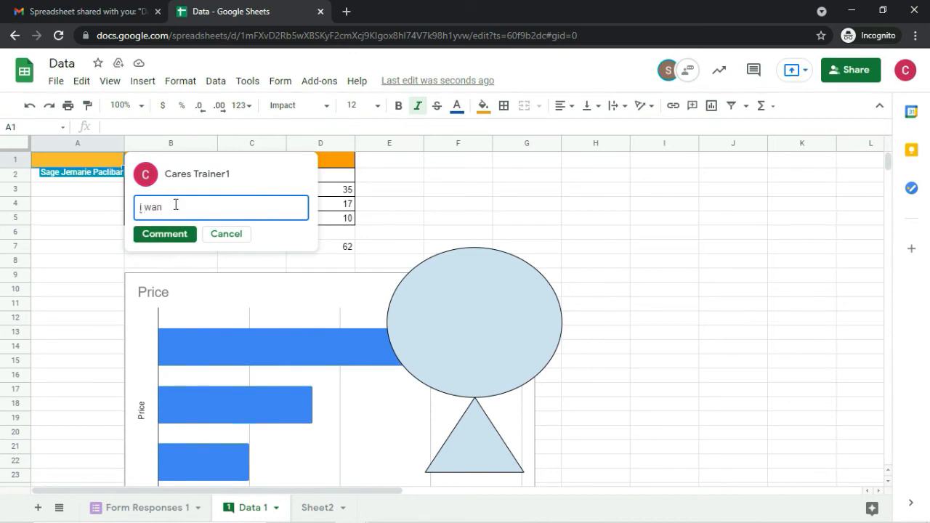
text(t more data)
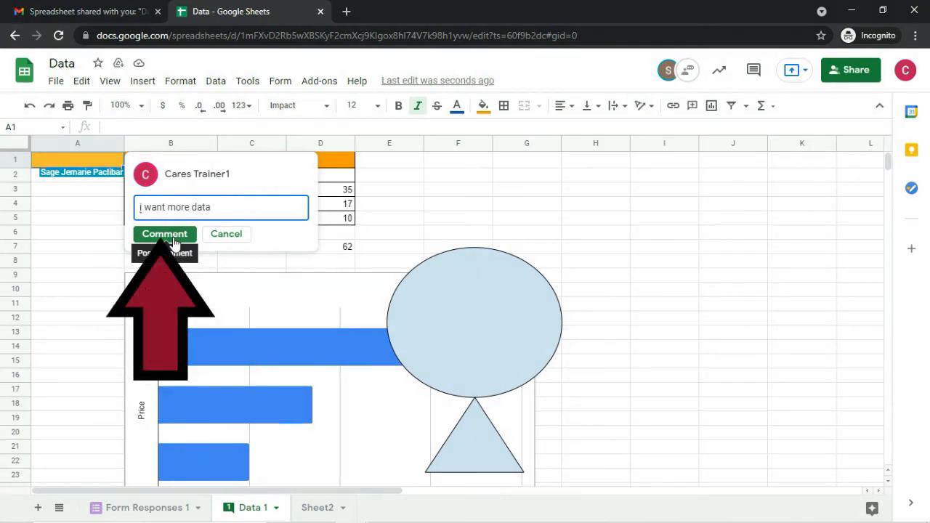
click(174, 242)
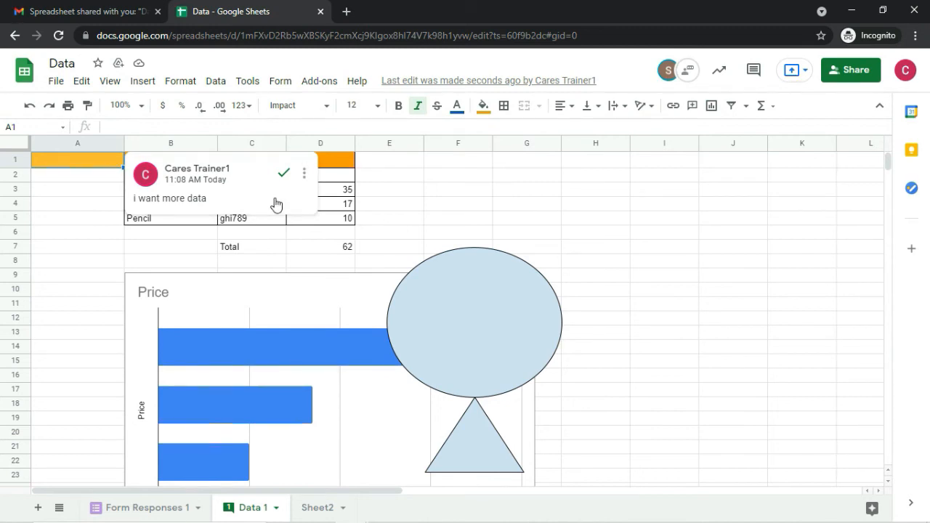
key(alt+Tab)
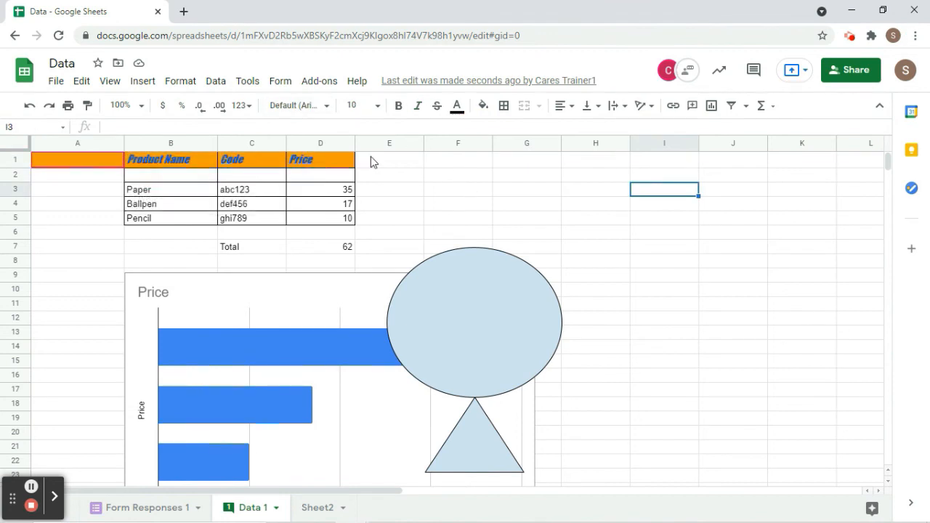
Post the reply 'i will work on it' in the comment thread.
mouse_move(110, 172)
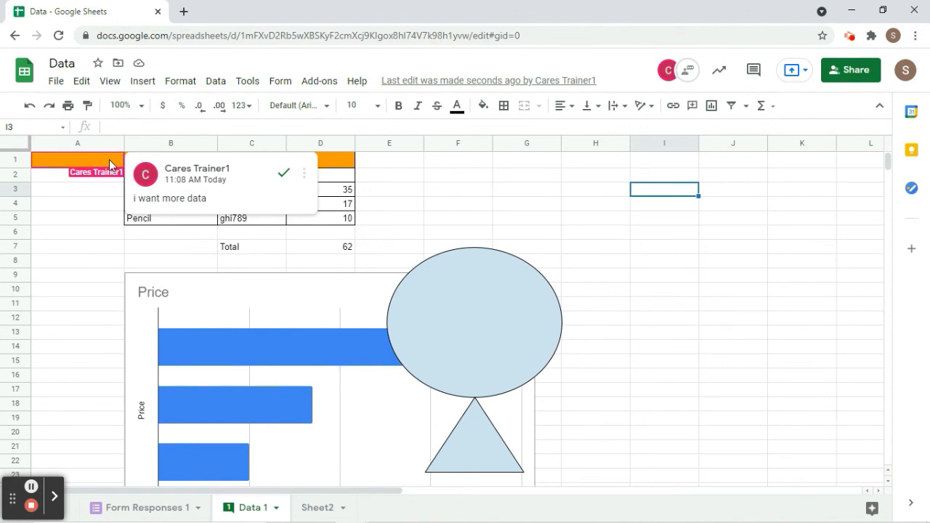
click(179, 196)
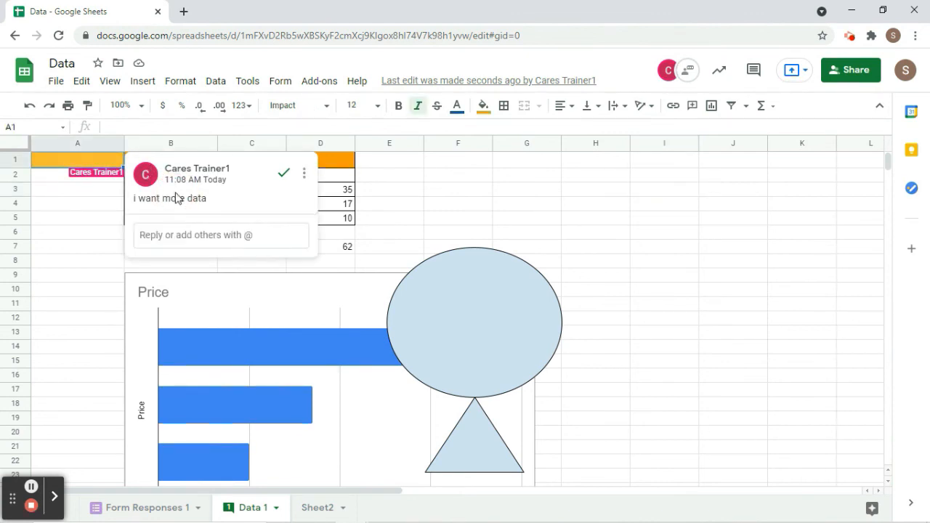
click(233, 242)
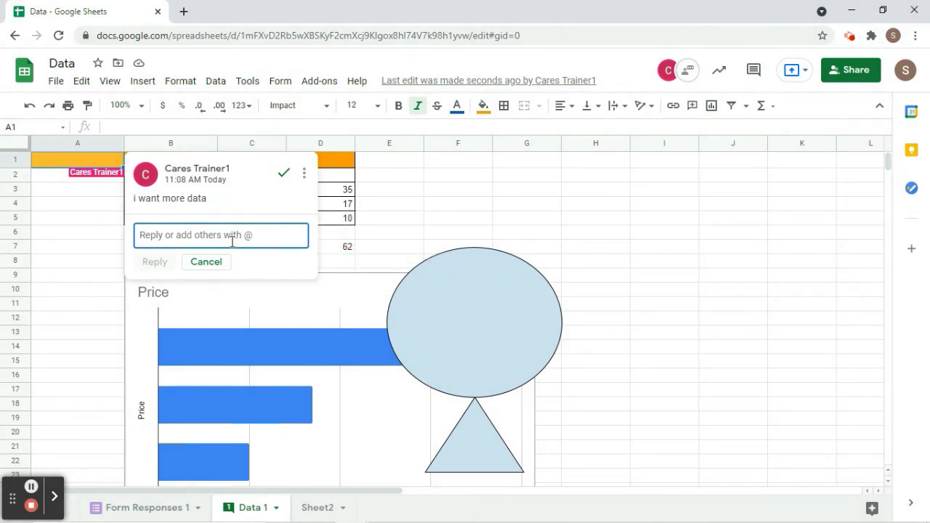
text(i)
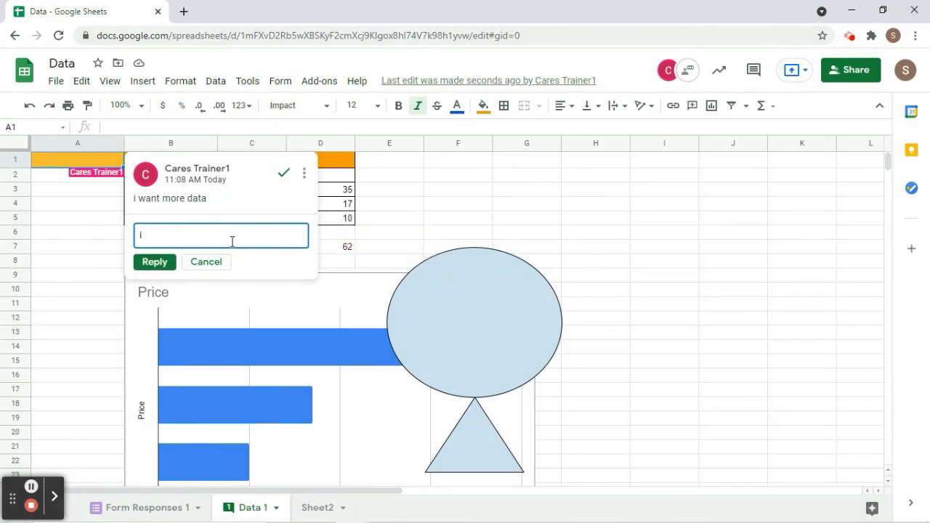
text( will work on it)
click(162, 265)
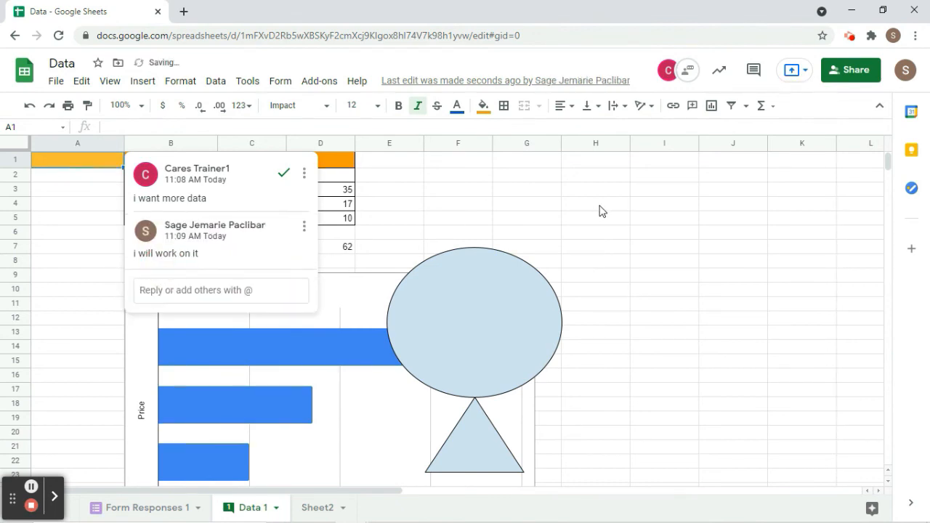
Check the reply from the commenter's window, then return to the owner's window.
key(alt+Tab)
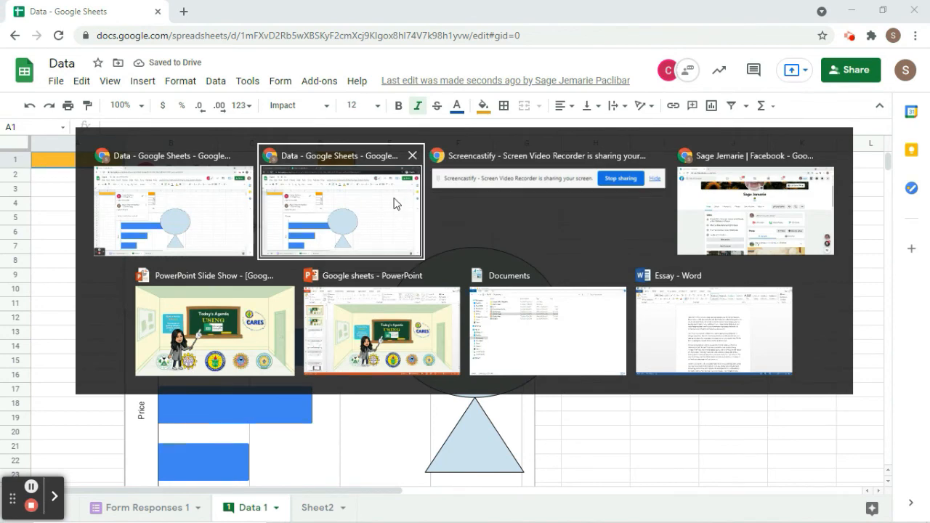
click(395, 201)
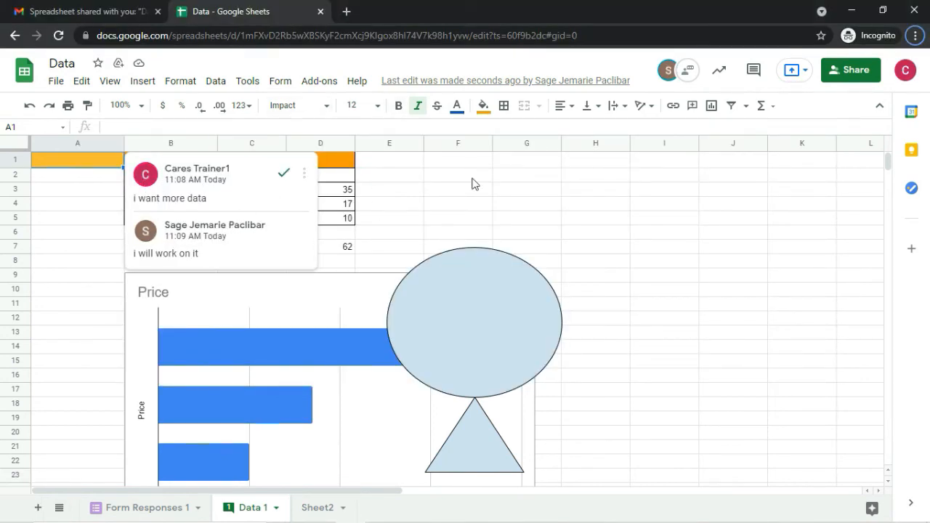
key(alt+Tab)
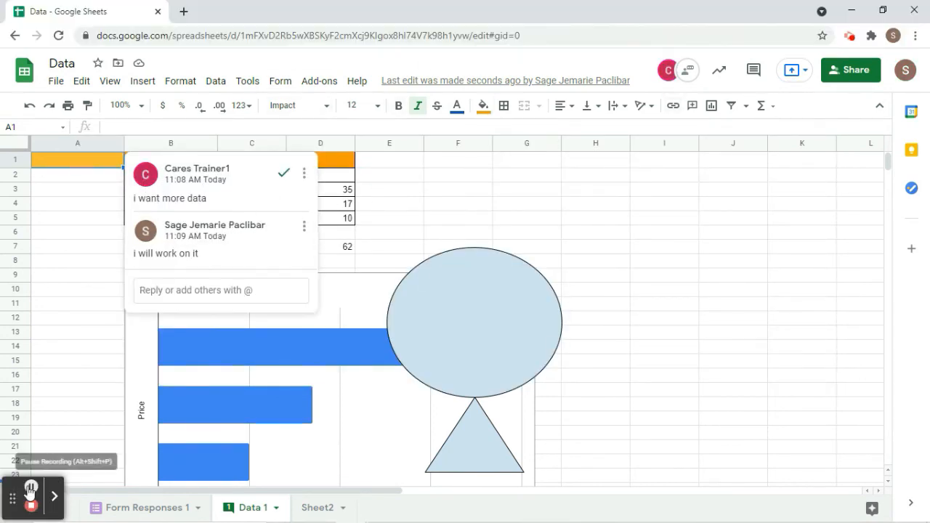
Close the comment thread and download the spreadsheet as Data.xlsx in Microsoft Excel format.
click(64, 310)
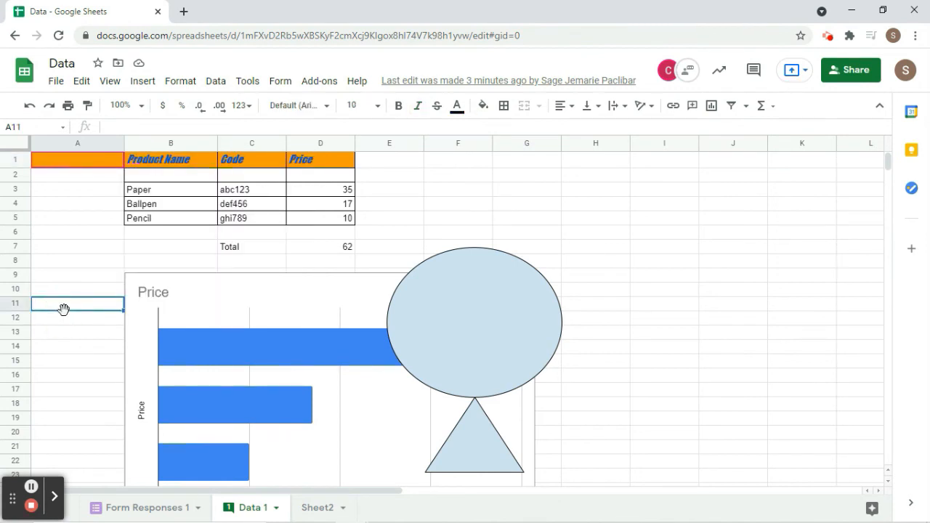
click(57, 82)
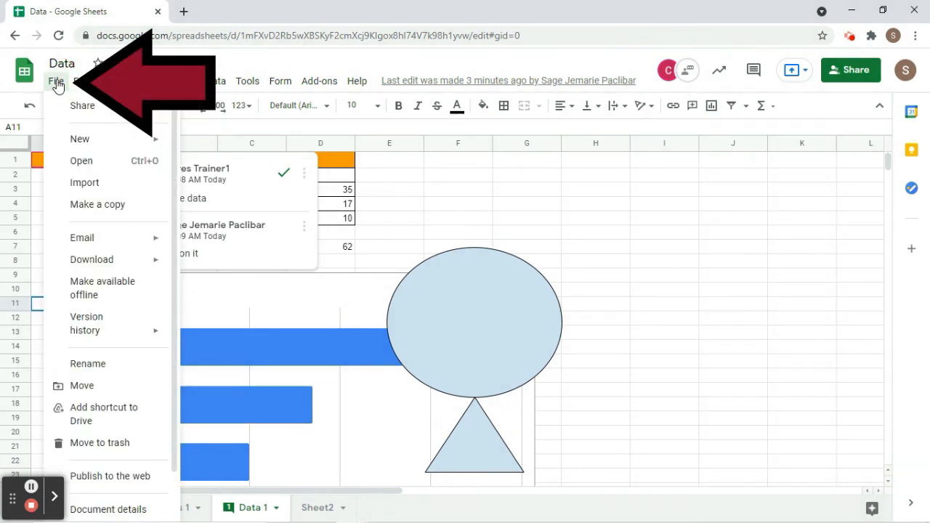
mouse_move(82, 80)
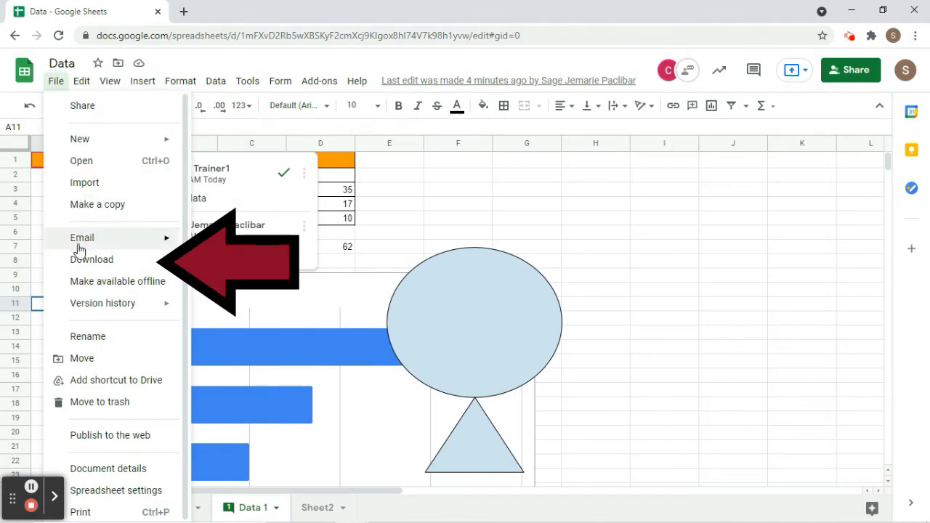
mouse_move(85, 256)
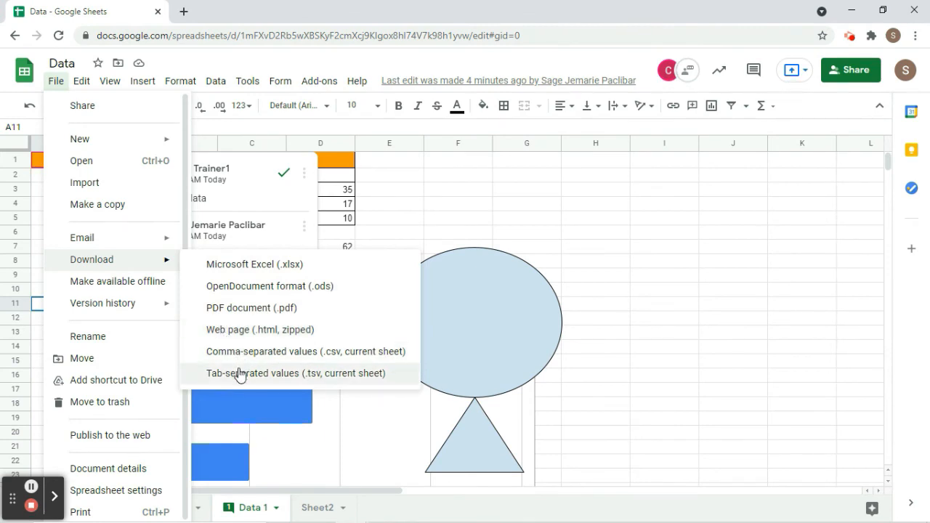
click(221, 269)
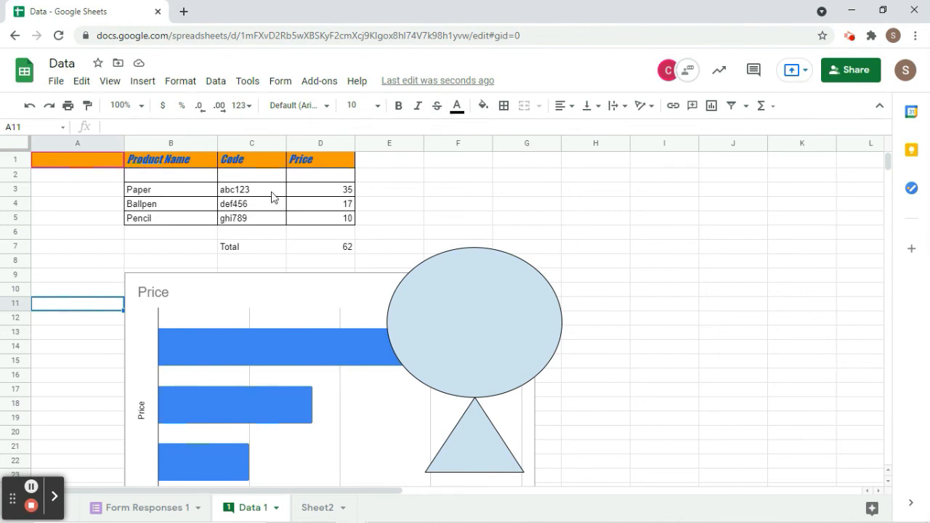
click(55, 84)
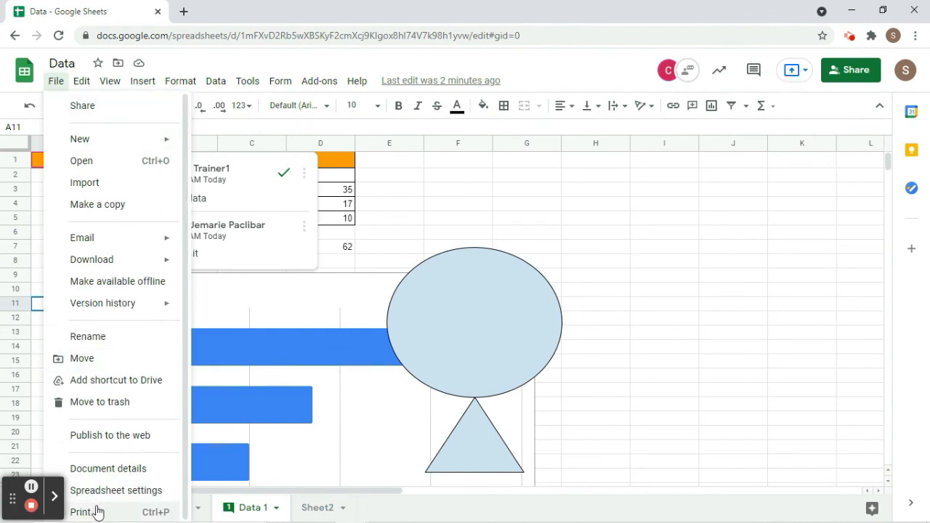
click(97, 510)
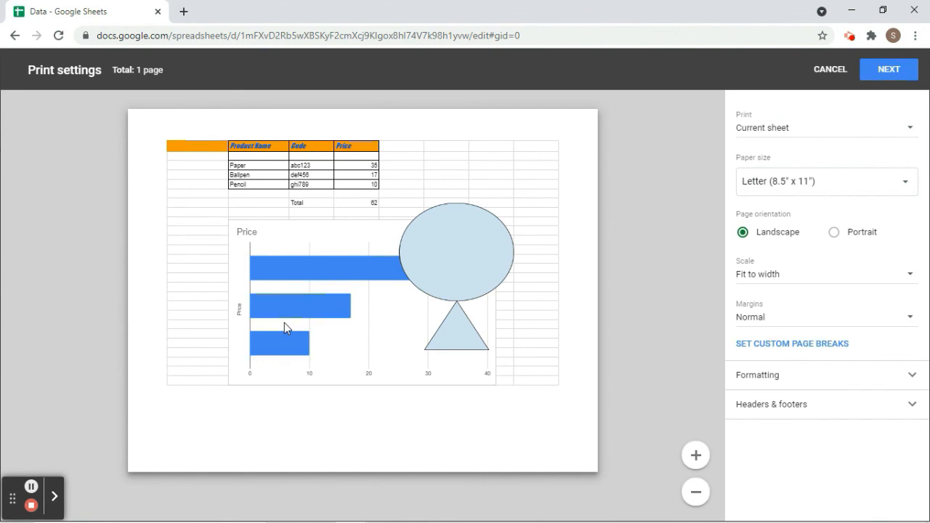
click(885, 73)
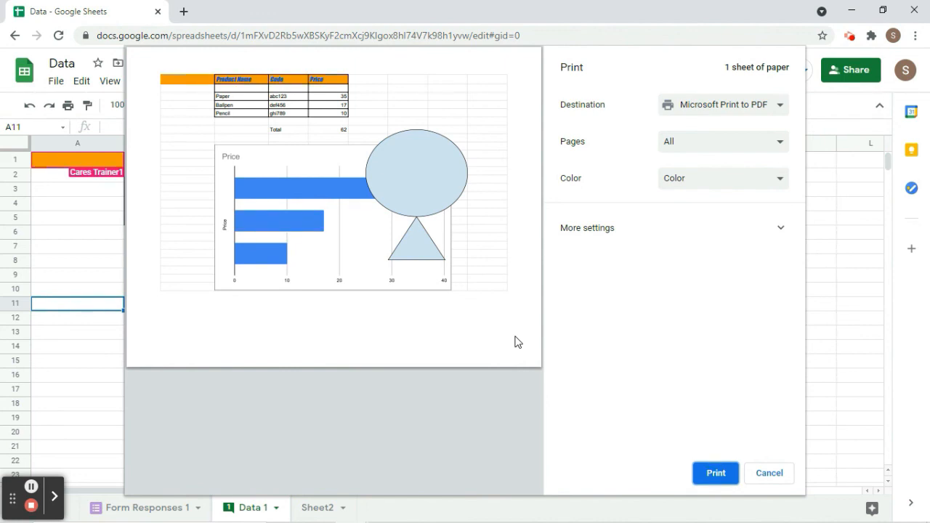
click(770, 481)
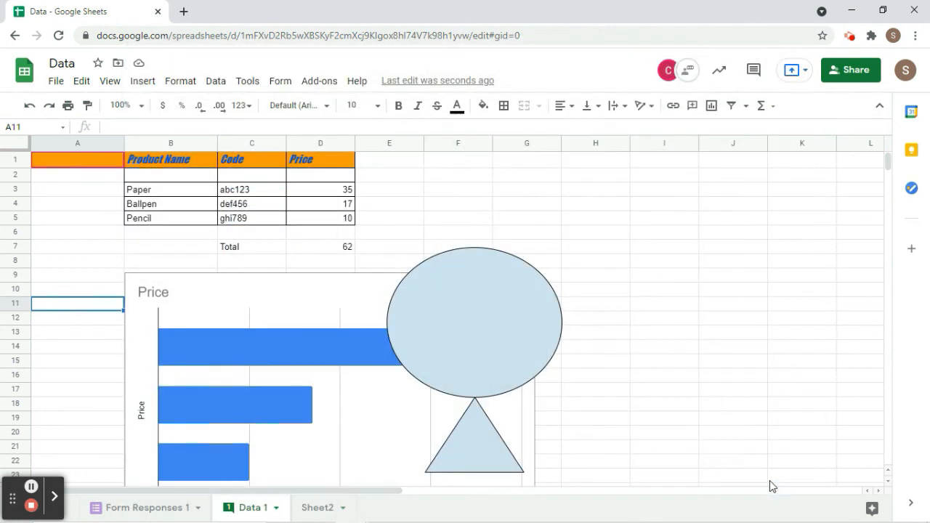